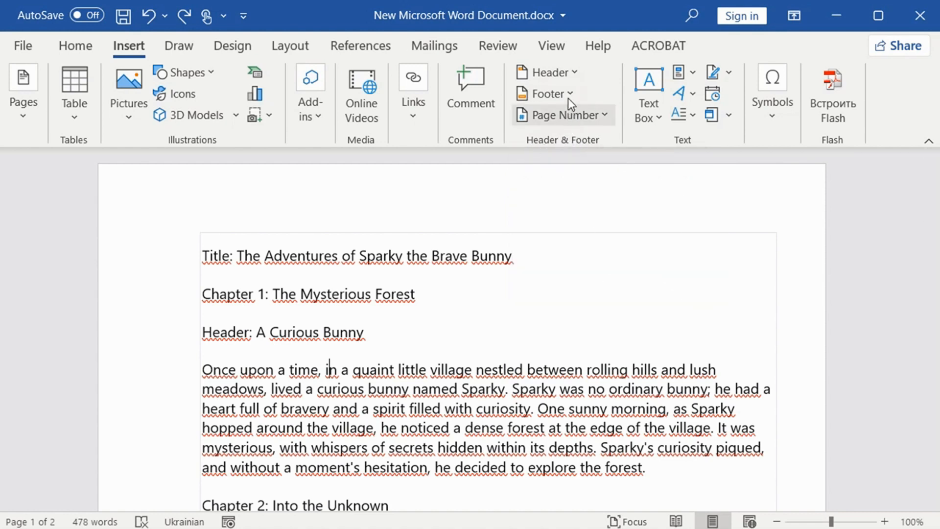
Step: Insert a Blank built-in header reading "Company Name" and center its text
click(568, 72)
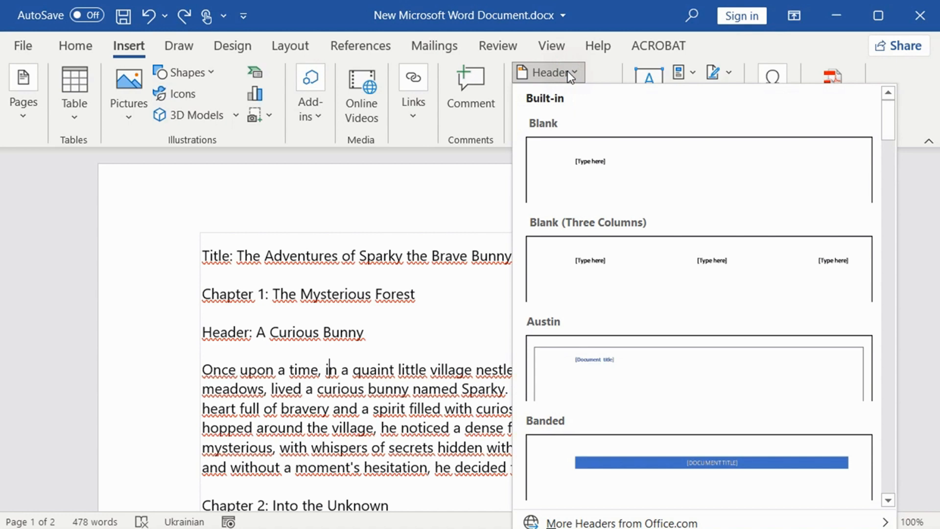
click(585, 176)
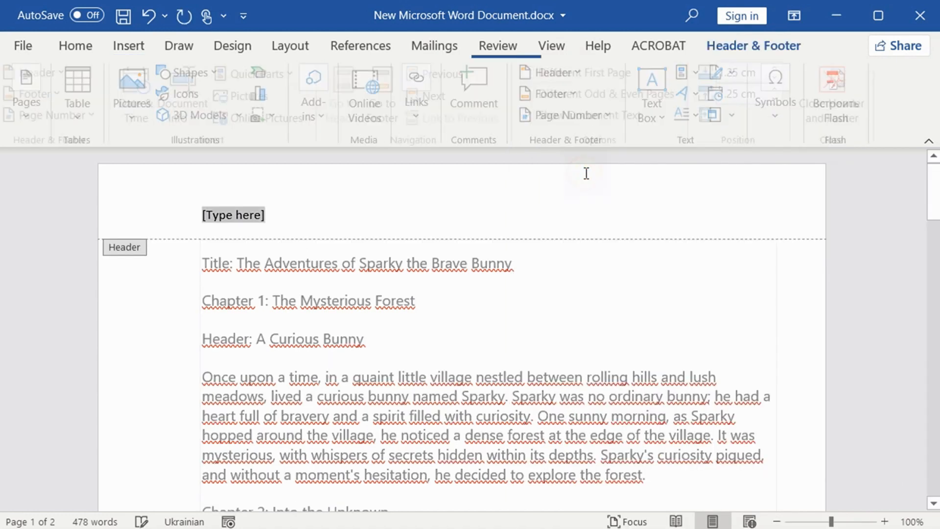
click(254, 213)
text(Com)
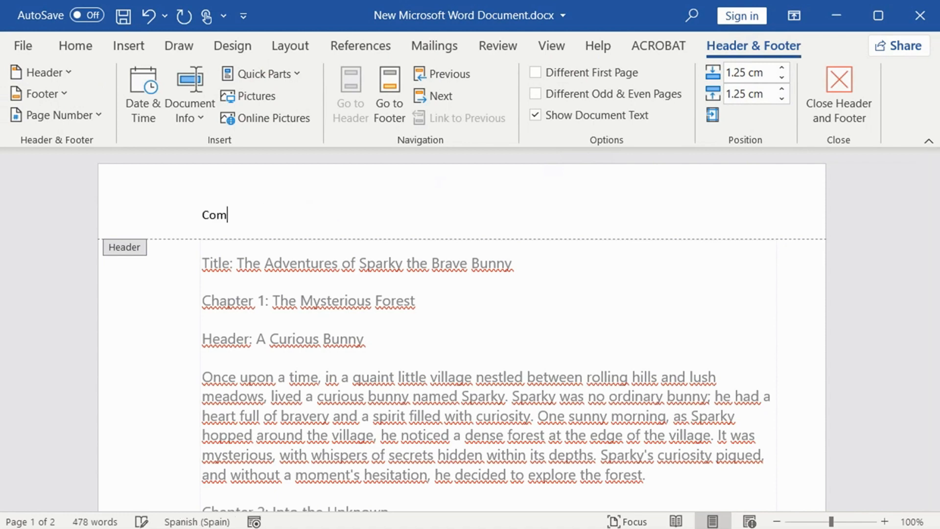
text(pany Name)
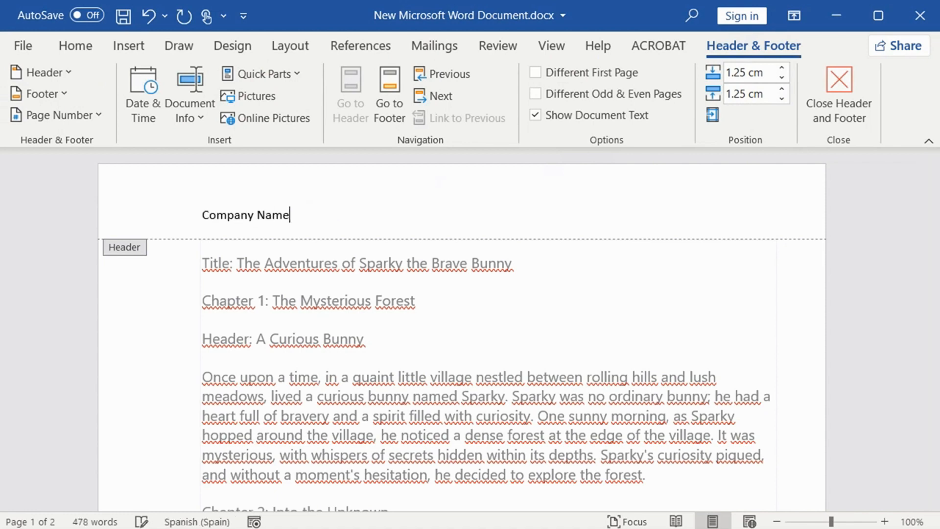
click(85, 48)
click(383, 110)
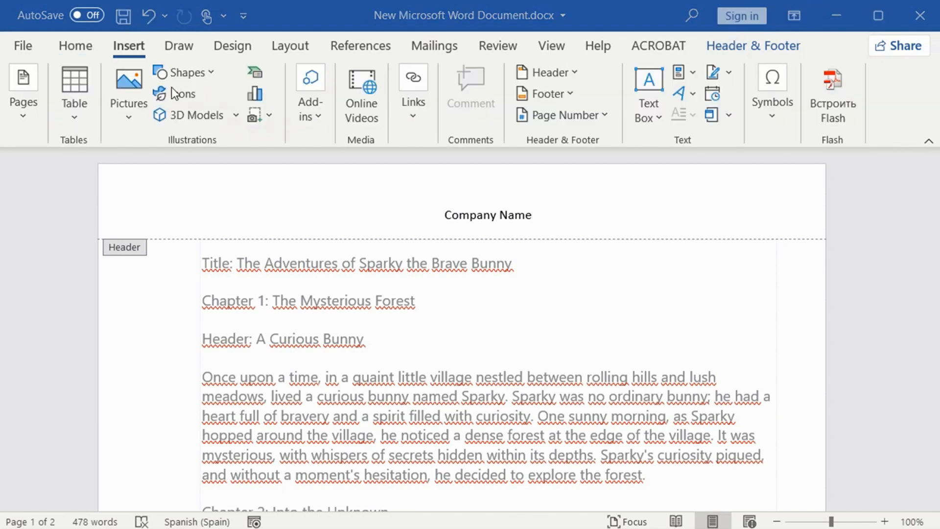
Step: Insert the Banded built-in footer with page numbers, check it on both pages, and close header and footer editing
click(135, 46)
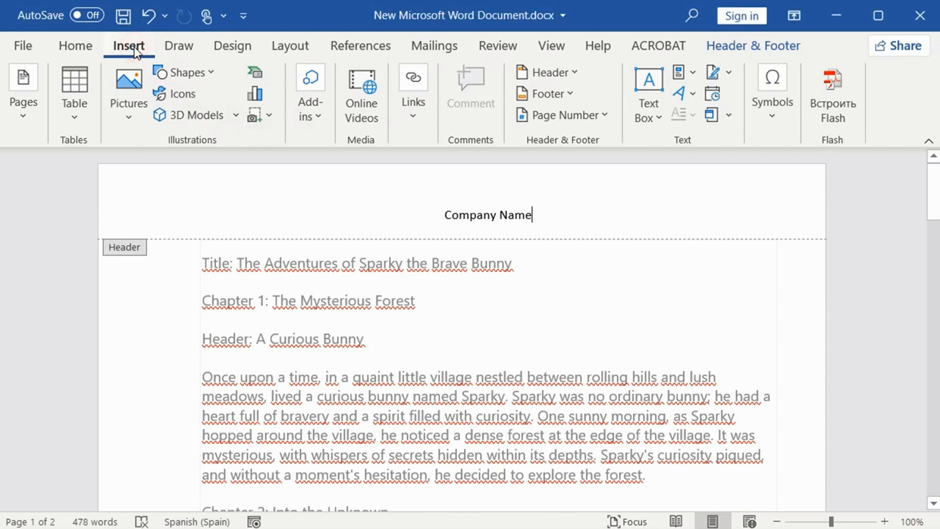
click(538, 95)
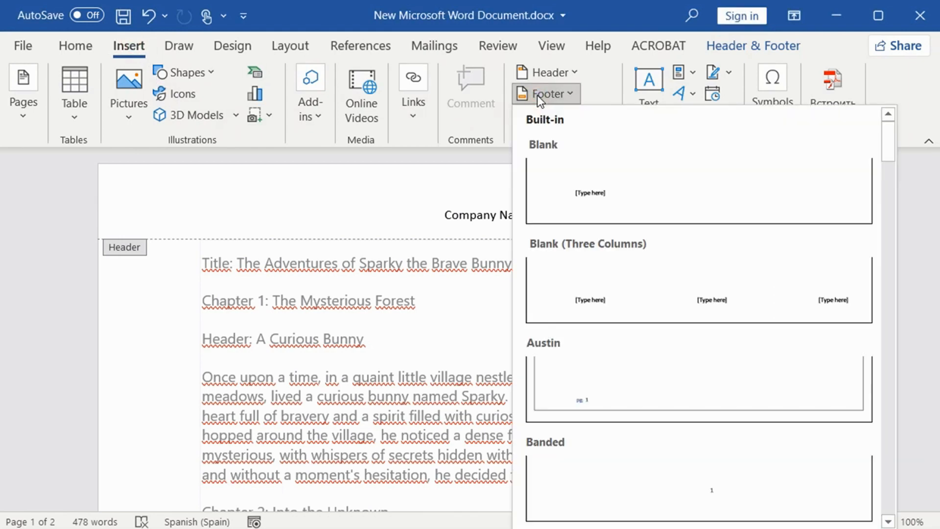
click(671, 487)
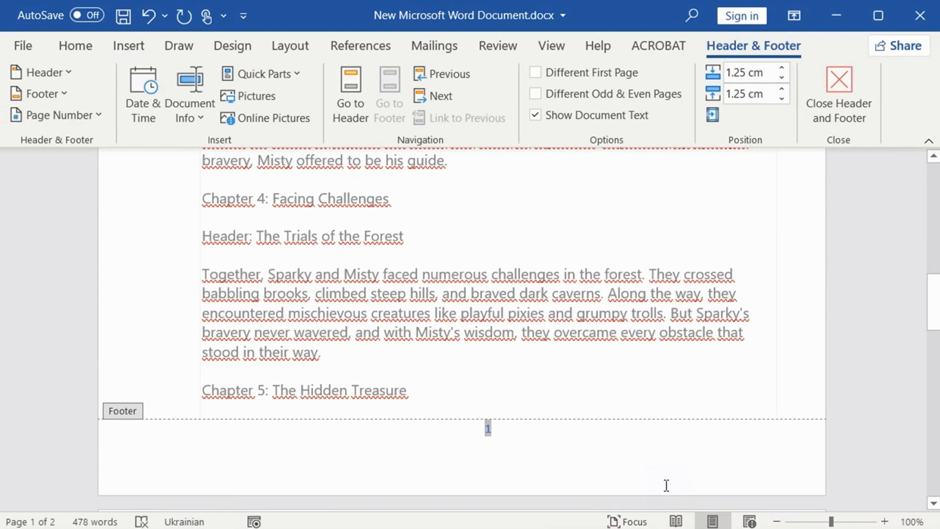
scroll(707, 333, up, 1)
scroll(707, 335, down, 10)
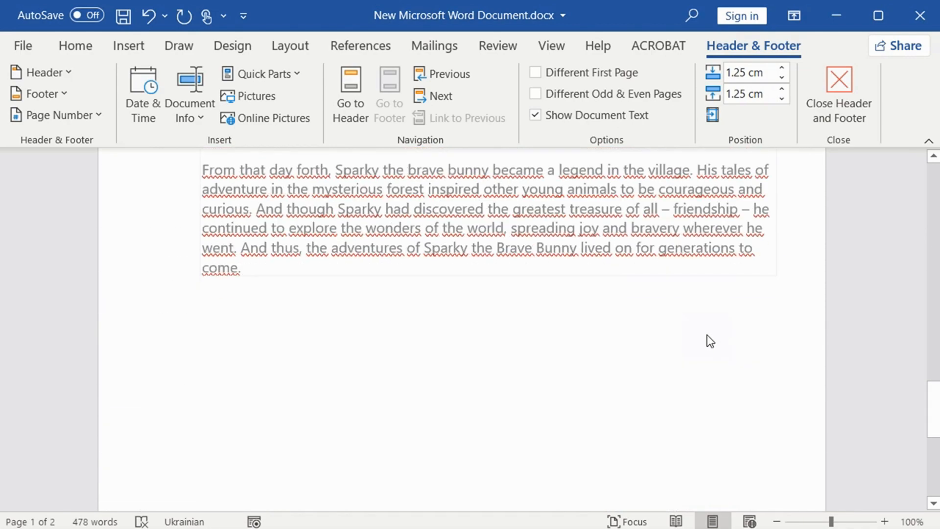
scroll(707, 334, up, 10)
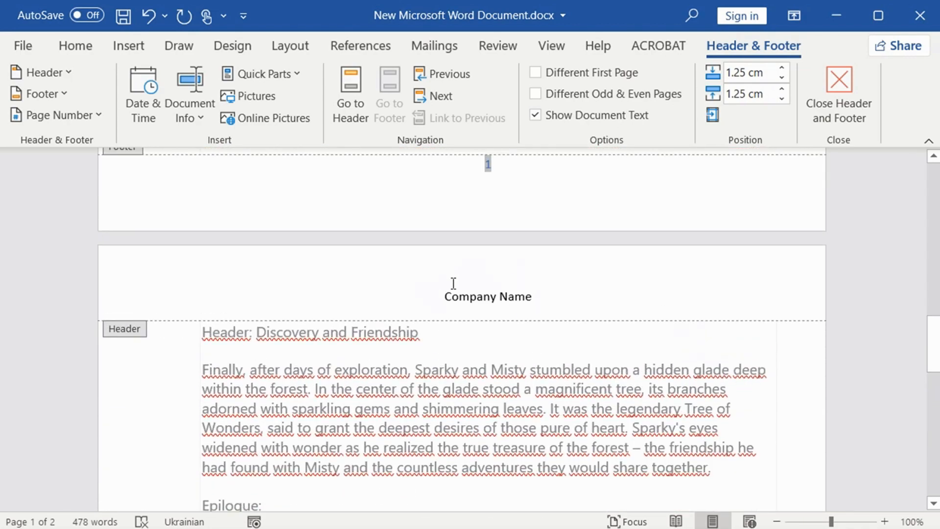
scroll(629, 338, down, 10)
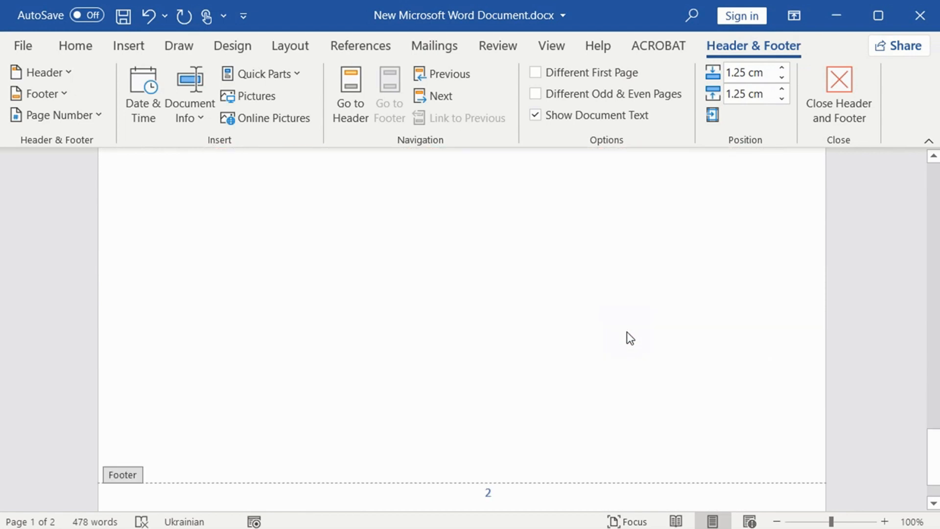
scroll(630, 338, down, 2)
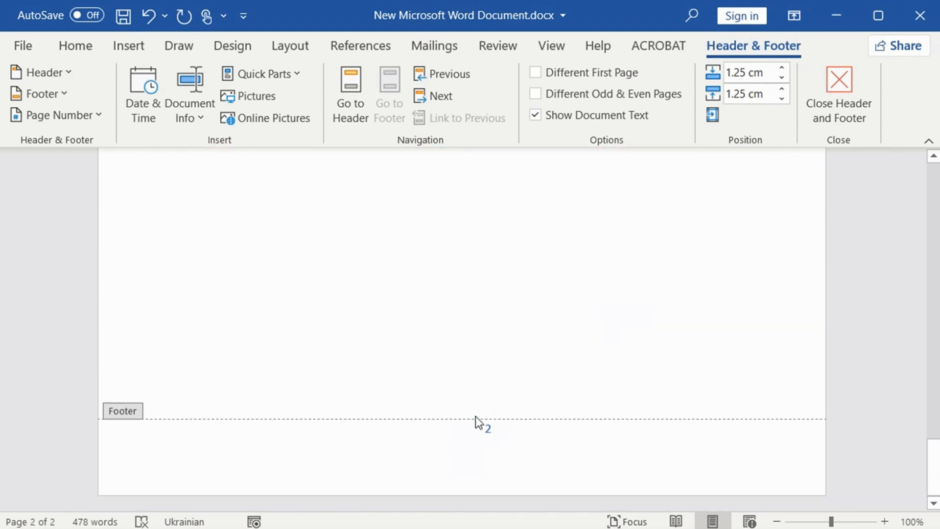
scroll(453, 370, up, 5)
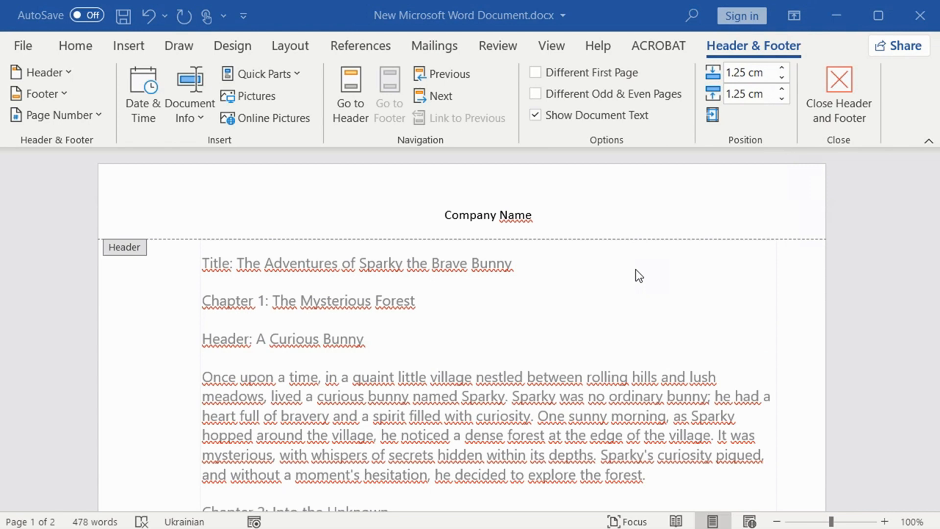
double_click(636, 271)
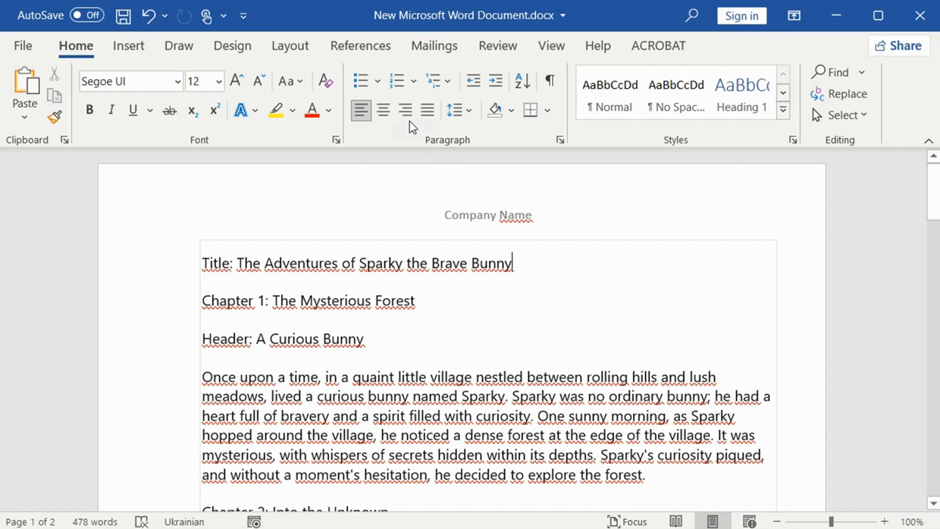
Step: Look at the built-in table of contents layouts without inserting one
click(363, 47)
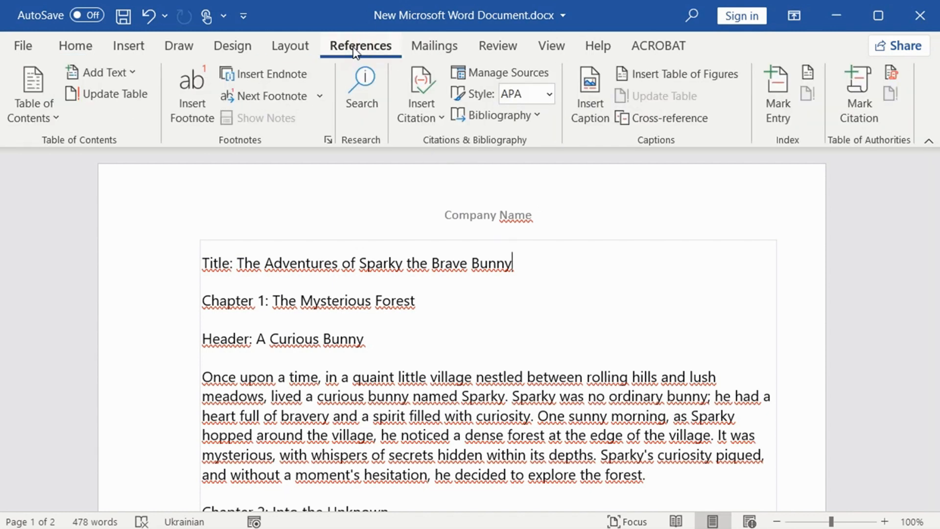
click(40, 119)
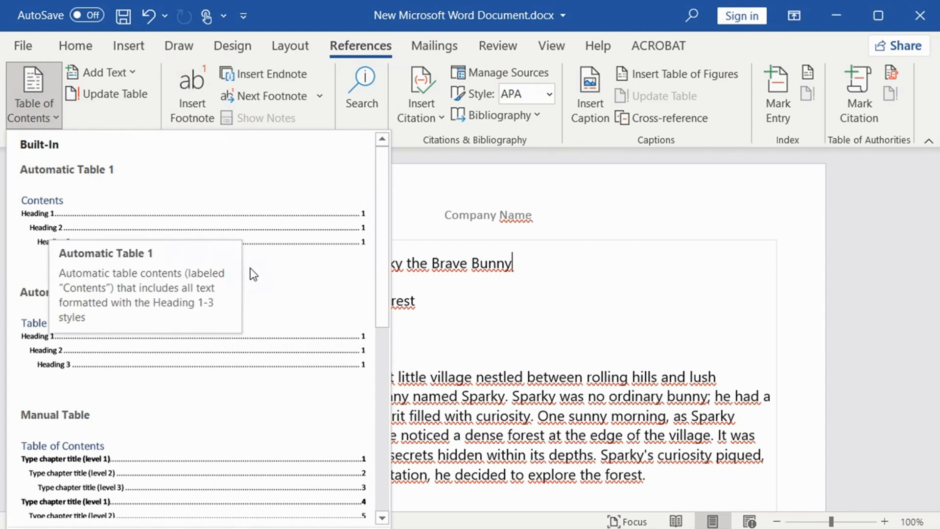
click(429, 263)
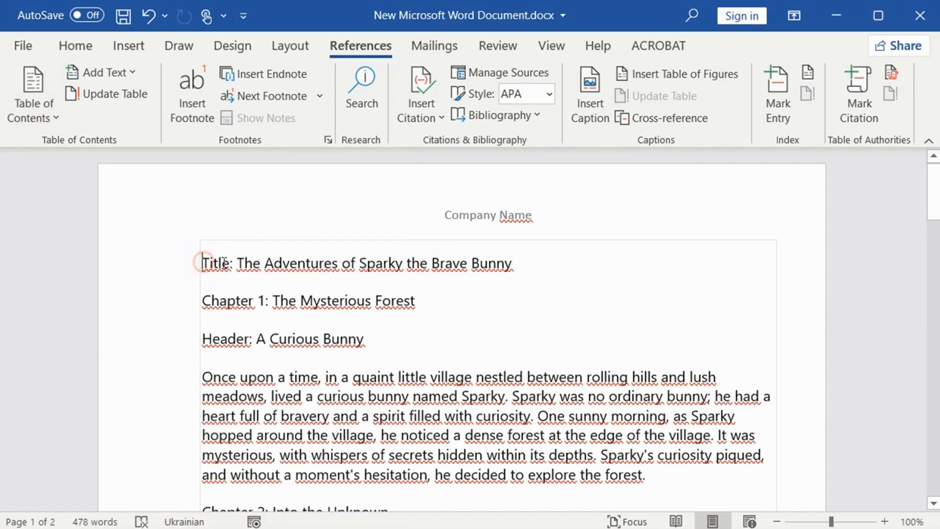
drag(203, 263, 233, 263)
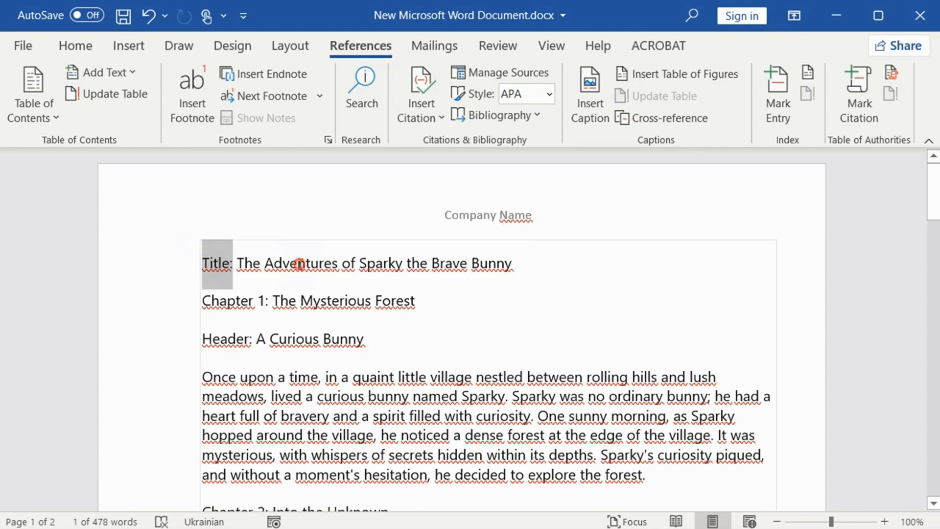
click(300, 264)
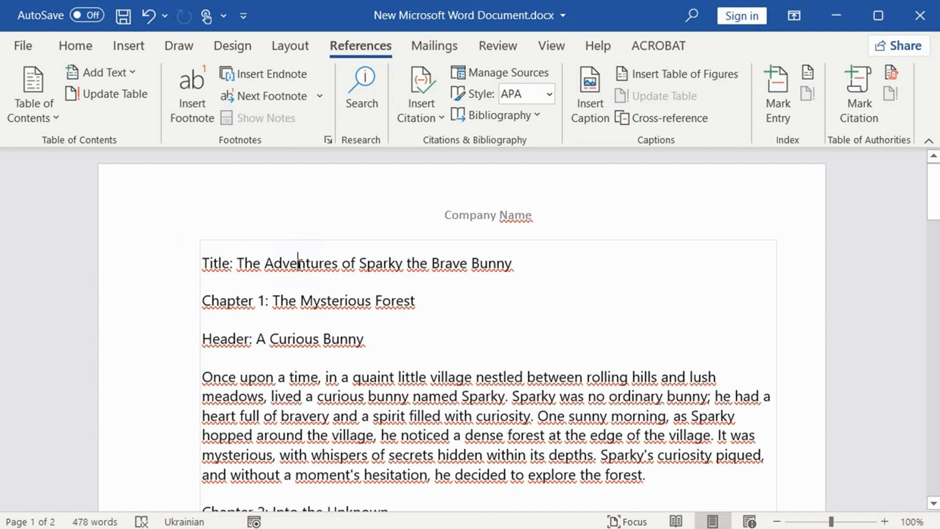
key(alt+n)
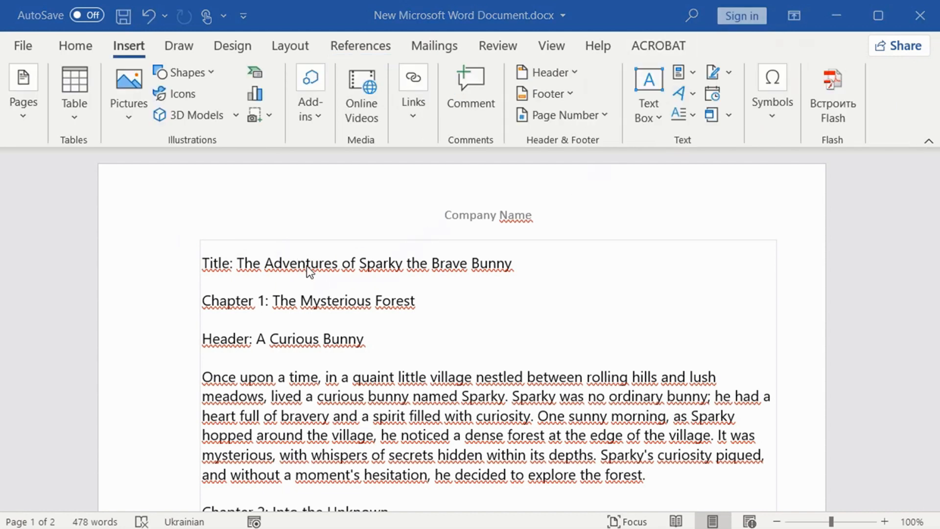
Step: Select the whole title line, try the Heading 1 style on it, and undo the style change
drag(204, 264, 541, 263)
click(72, 51)
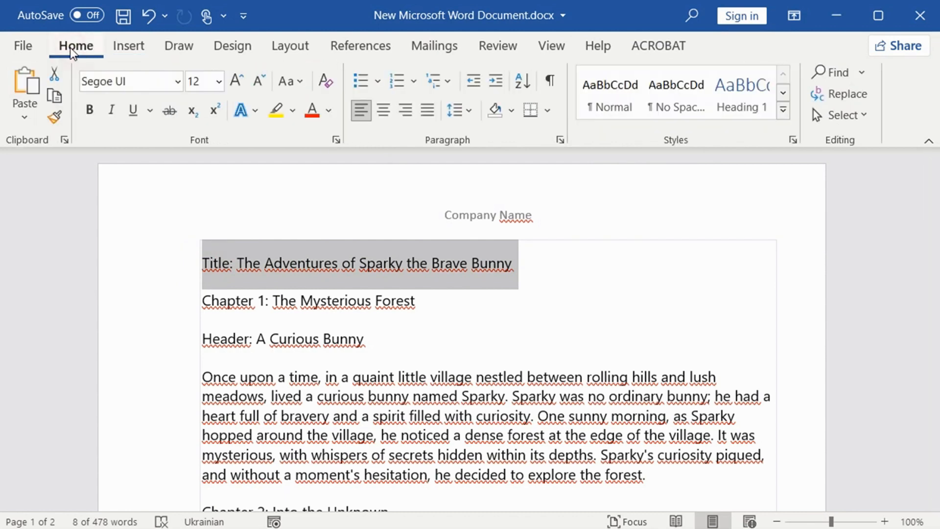
click(737, 109)
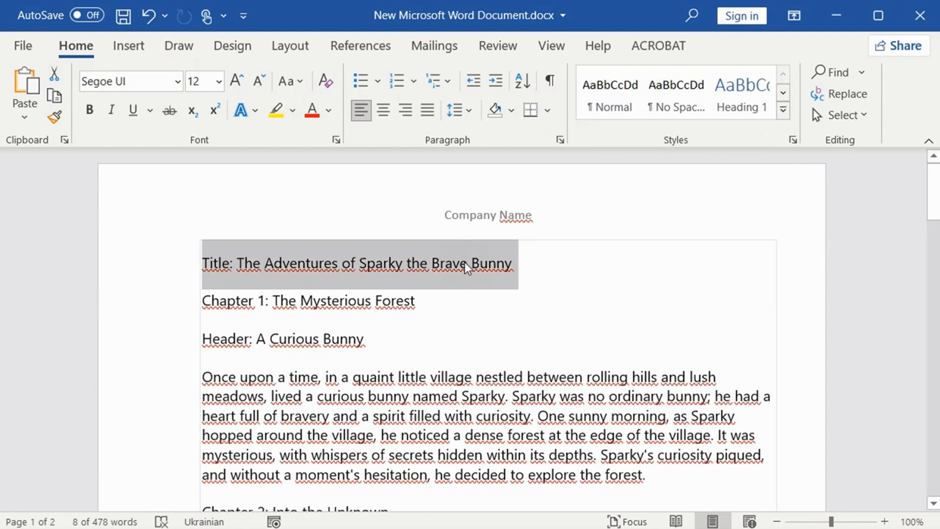
click(737, 91)
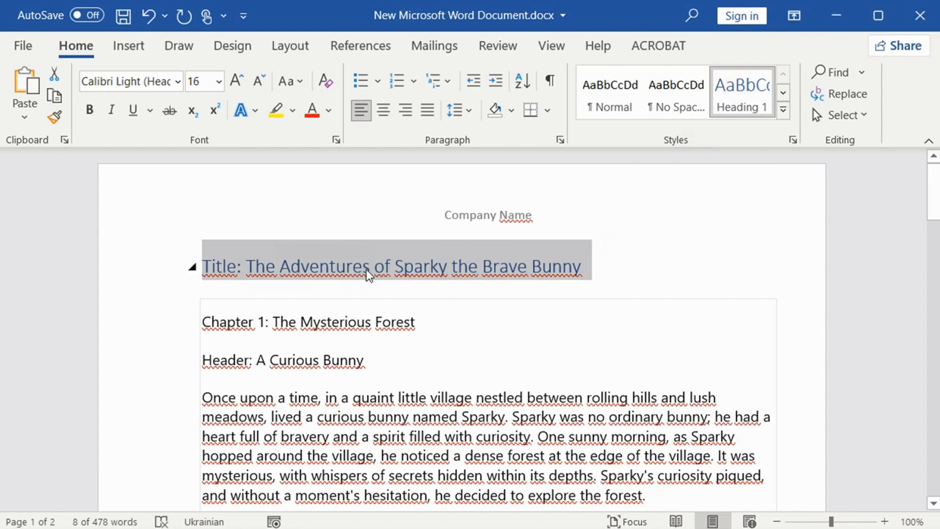
click(148, 15)
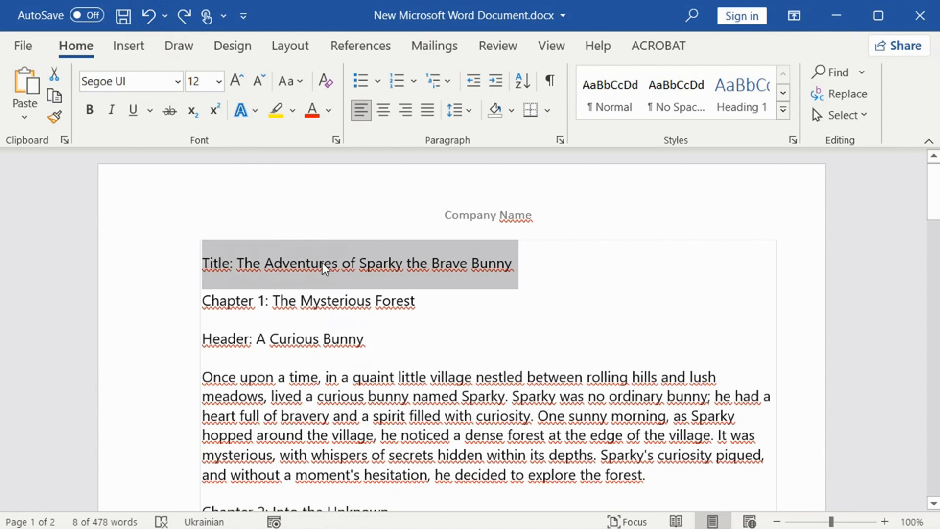
Step: Format the selected title line as centered, bold, 22 pt text, and update the Heading 1 style to match it
click(384, 110)
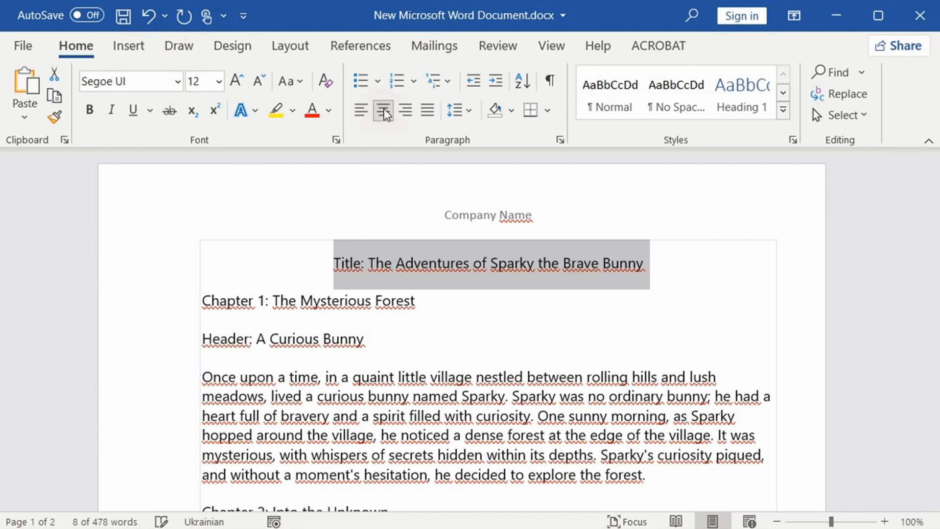
click(237, 80)
click(237, 81)
click(236, 81)
click(236, 81)
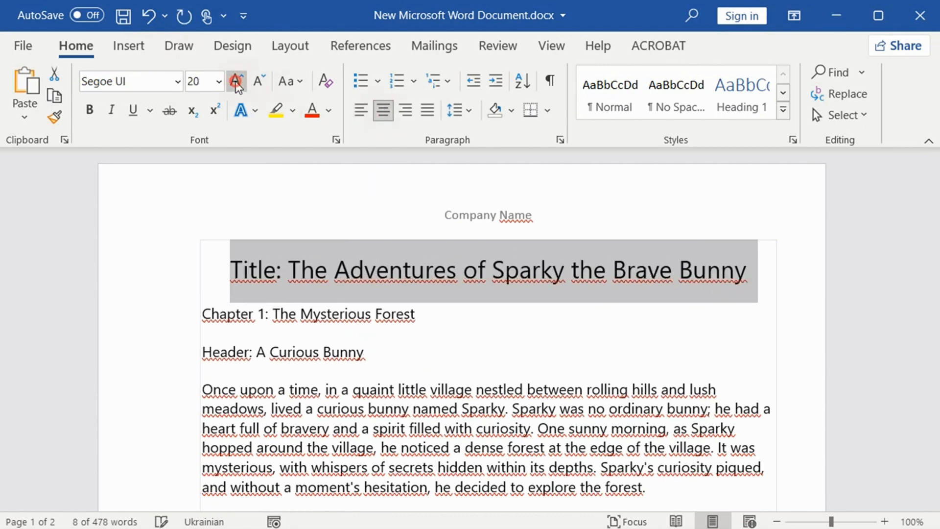
click(237, 81)
click(89, 110)
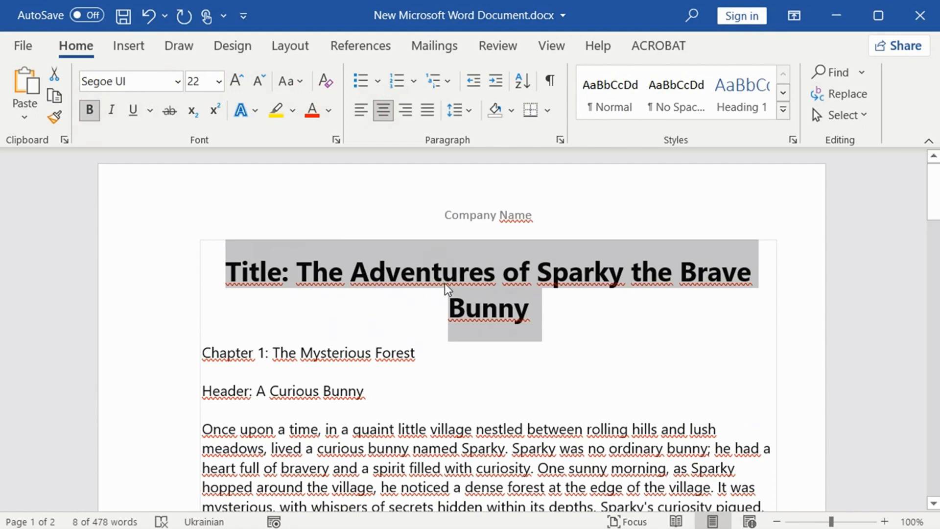
click(737, 107)
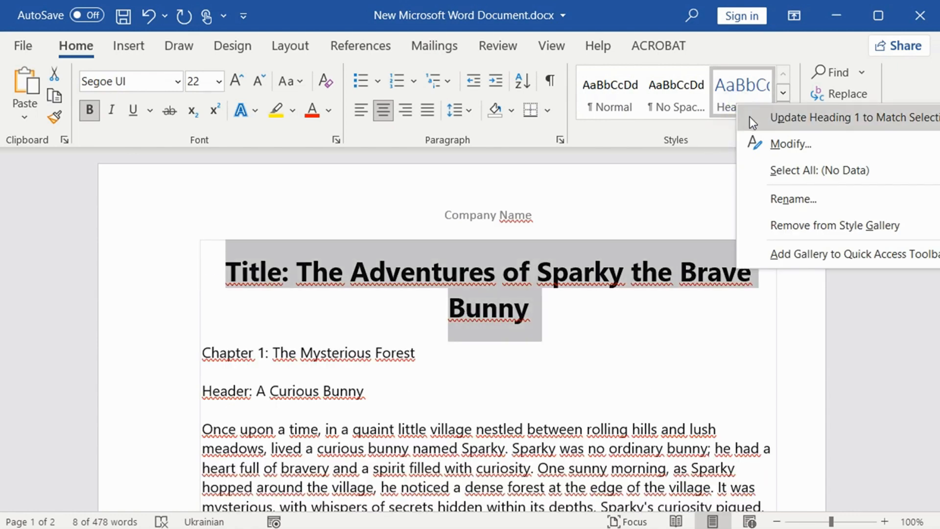
click(750, 117)
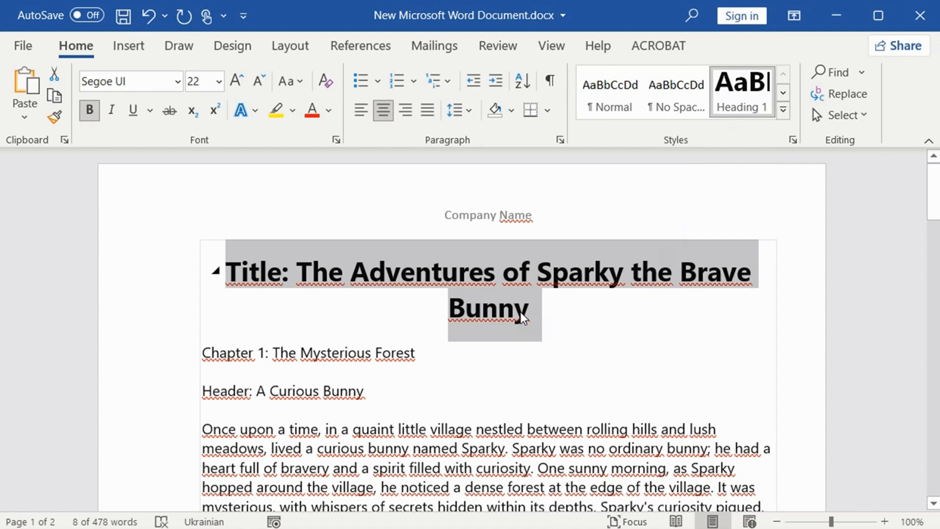
Step: Apply Heading 2 to the "Chapter 1: The Mysterious Forest" line and Heading 3 to the "Header: A Curious Bunny" line
click(271, 353)
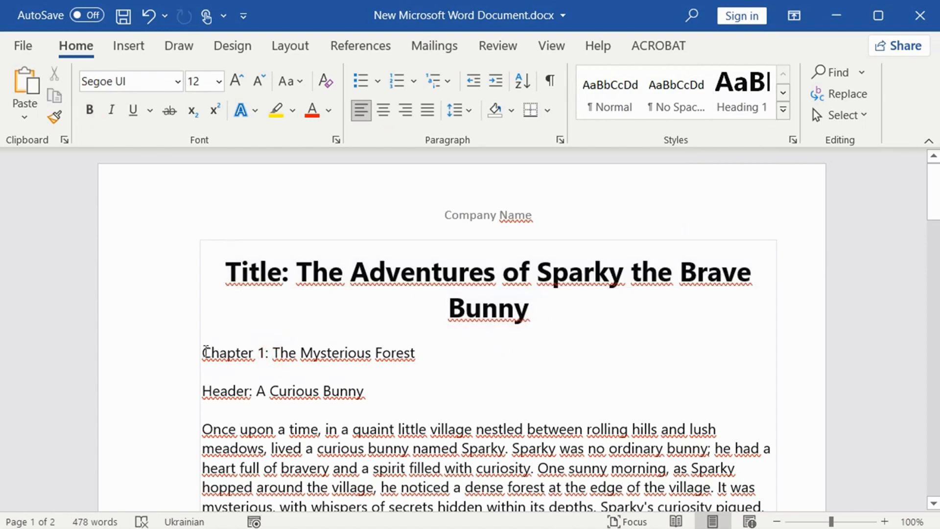
drag(204, 353, 421, 351)
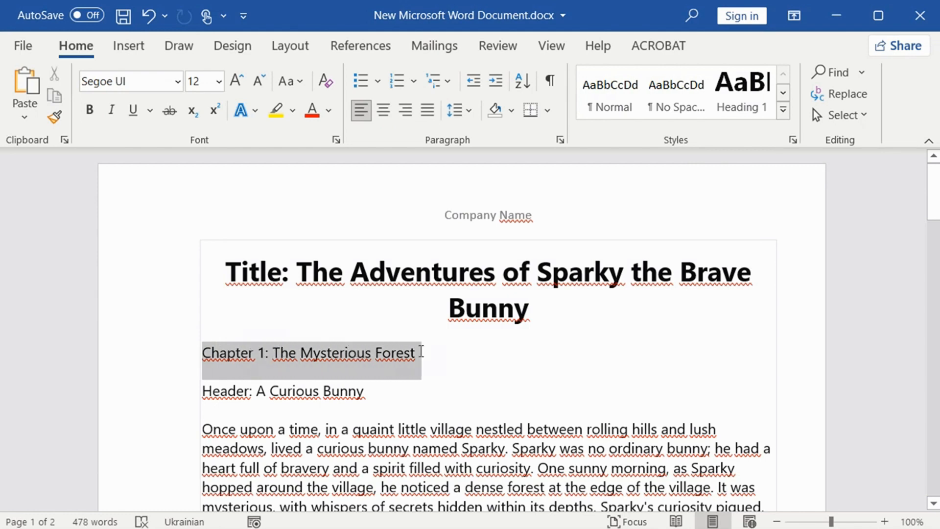
click(783, 112)
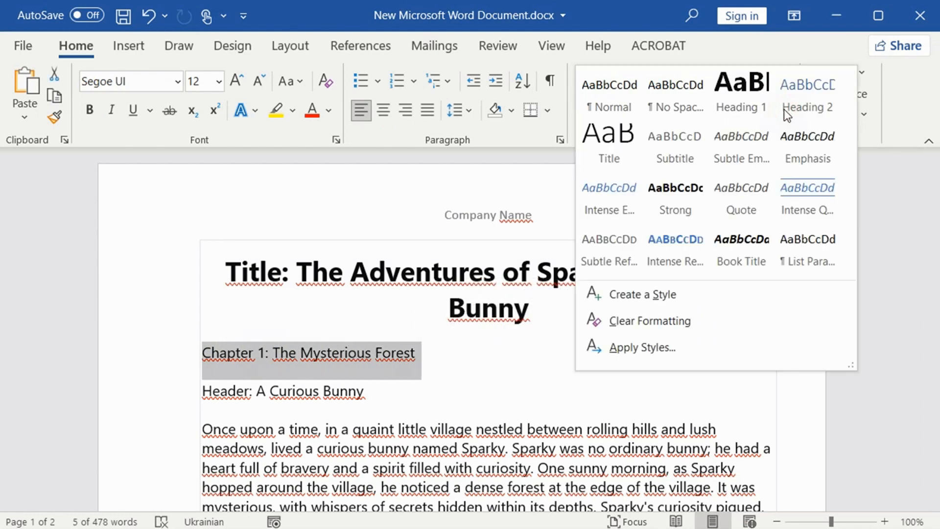
click(806, 93)
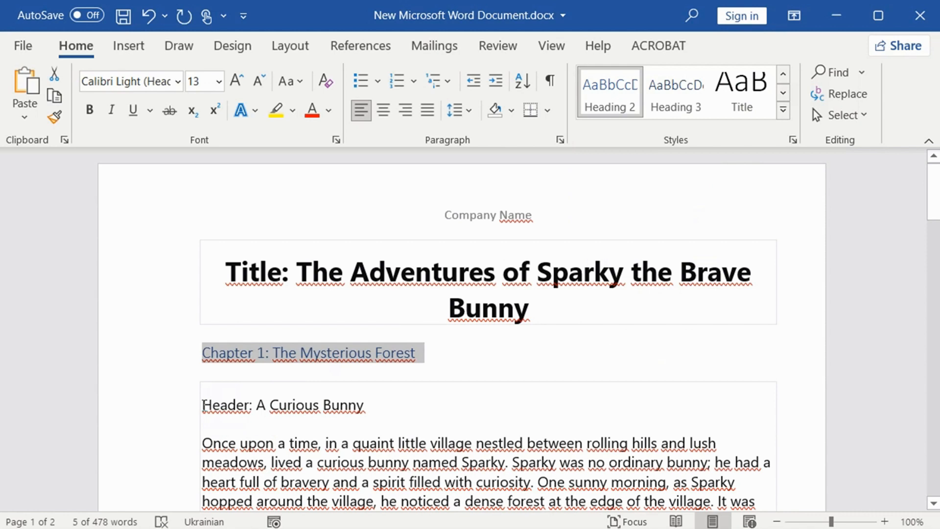
drag(203, 405, 364, 406)
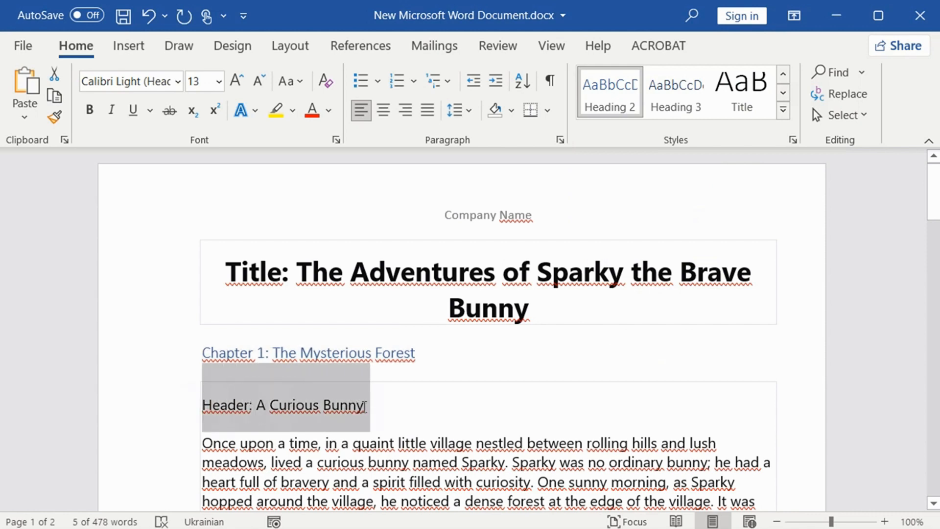
click(687, 100)
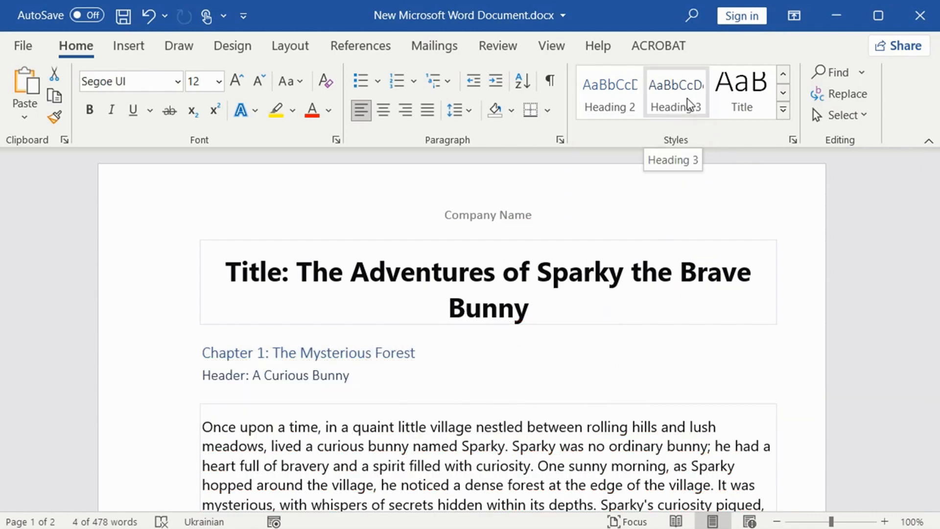
Step: Apply Heading 3 to "Header: A Curious Bunny", Heading 2 to "Chapter 2: Into the Unknown" and Heading 3 to "Header: The Enchanted Forest"
click(686, 98)
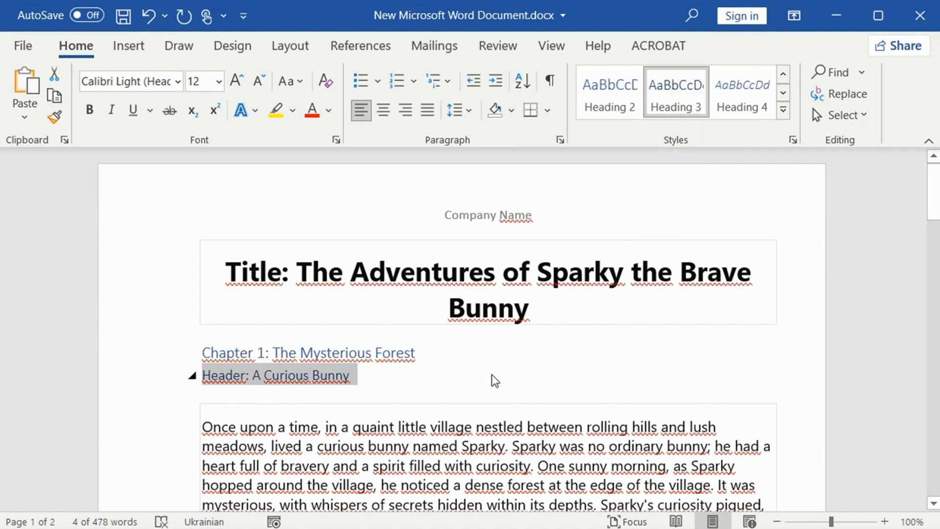
scroll(492, 376, down, 5)
drag(389, 343, 207, 358)
click(610, 95)
drag(399, 396, 206, 396)
click(676, 96)
Step: Apply Heading 2 to "Chapter 3: A Friendly Encounter" and Heading 3 to "Header: Meeting Misty the Owl"
scroll(492, 343, down, 3)
scroll(424, 355, down, 1)
drag(423, 356, 204, 356)
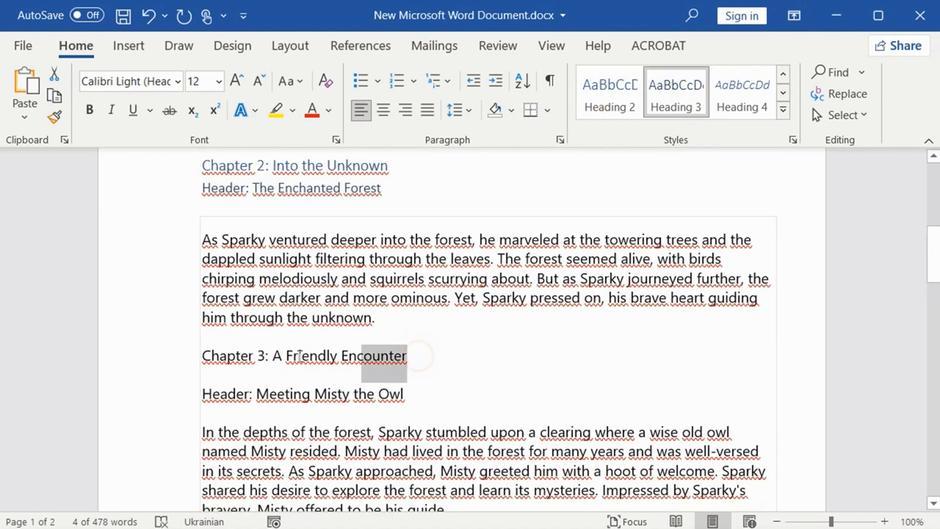
click(610, 95)
drag(424, 407, 204, 408)
click(676, 96)
Step: Apply Heading 2 to "Chapter 4: Facing Challenges" and Heading 3 to "Header: The Trials of the Forest"
scroll(437, 358, down, 5)
drag(421, 330, 204, 331)
click(610, 95)
drag(246, 387, 204, 386)
click(676, 95)
Step: Apply Heading 2 to "Chapter 5: The Hidden Treasure" and Heading 3 to "Header: Discovery and Friendship"
scroll(569, 287, down, 7)
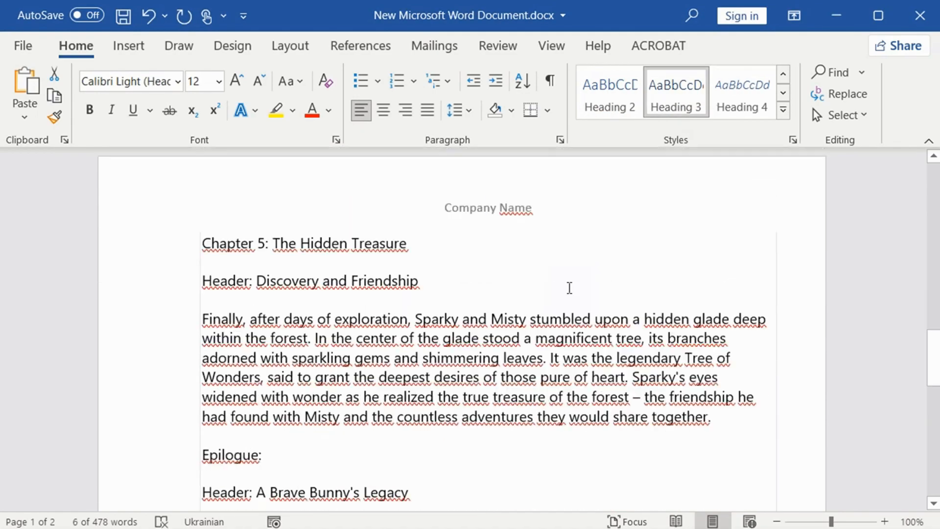
drag(425, 236, 204, 239)
click(609, 95)
drag(431, 287, 204, 303)
click(675, 96)
Step: Insert a page break before the story title to create a blank first page
scroll(322, 292, down, 3)
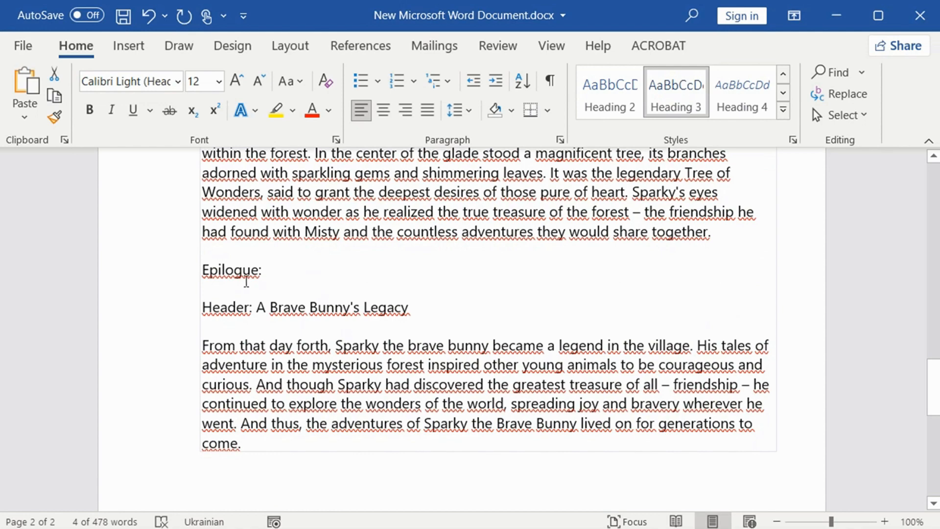
scroll(346, 274, up, 12)
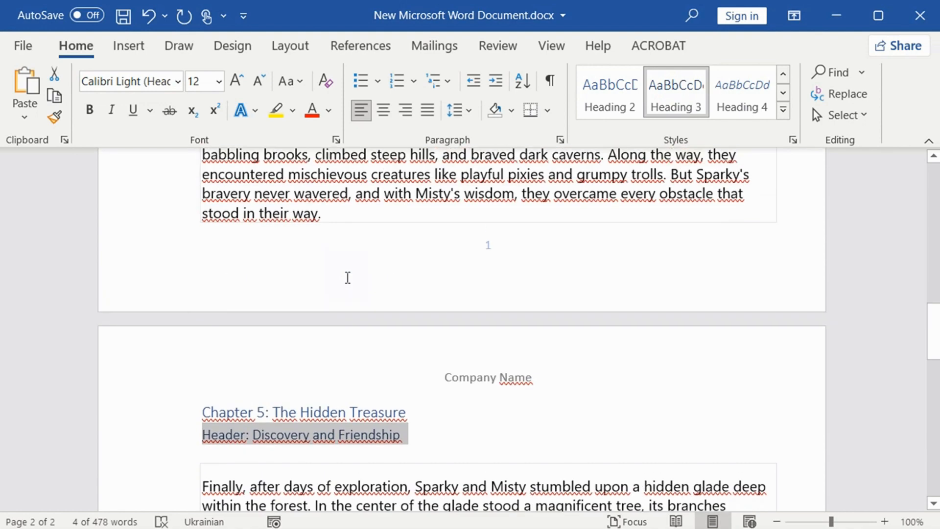
scroll(346, 280, up, 7)
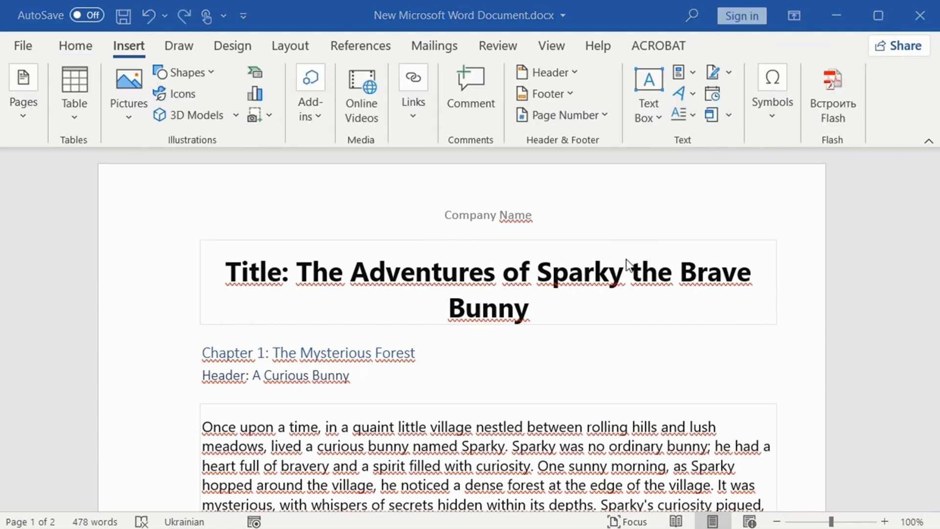
click(228, 270)
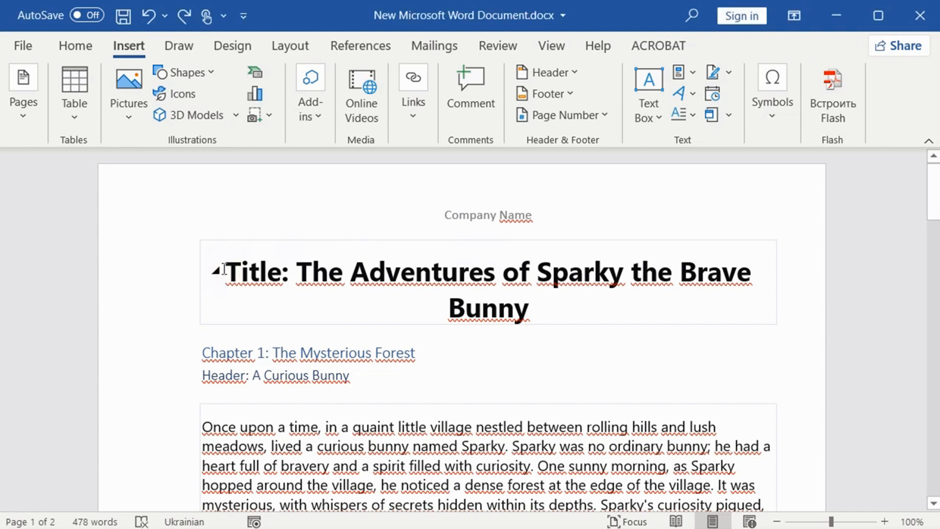
key(ctrl)
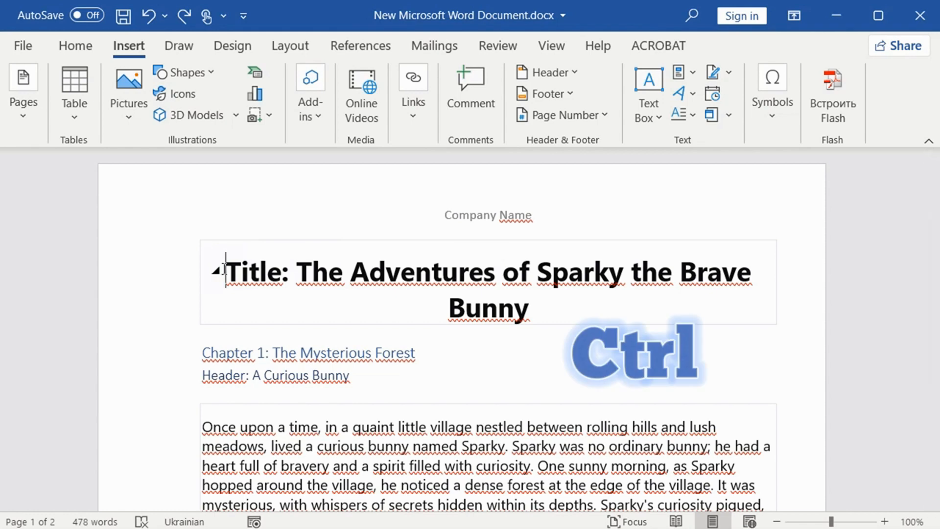
key(ctrl+Return)
scroll(347, 274, up, 7)
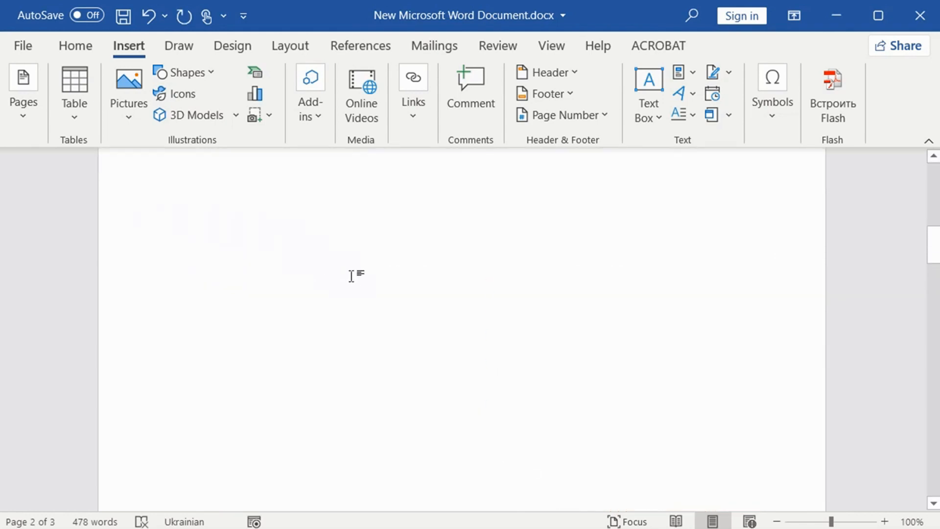
scroll(418, 291, down, 10)
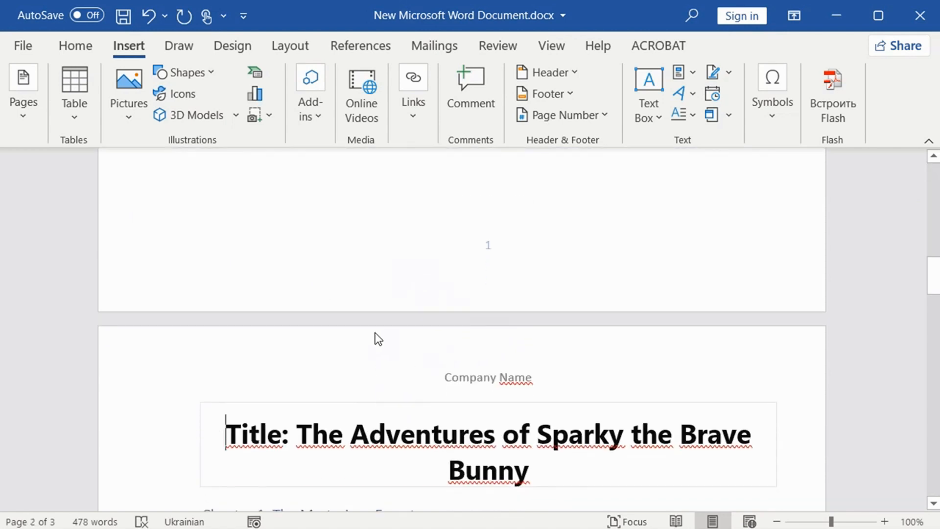
Step: Insert the built-in Automatic Table 1 table of contents on the blank first page and check its entries
scroll(375, 333, up, 8)
click(349, 267)
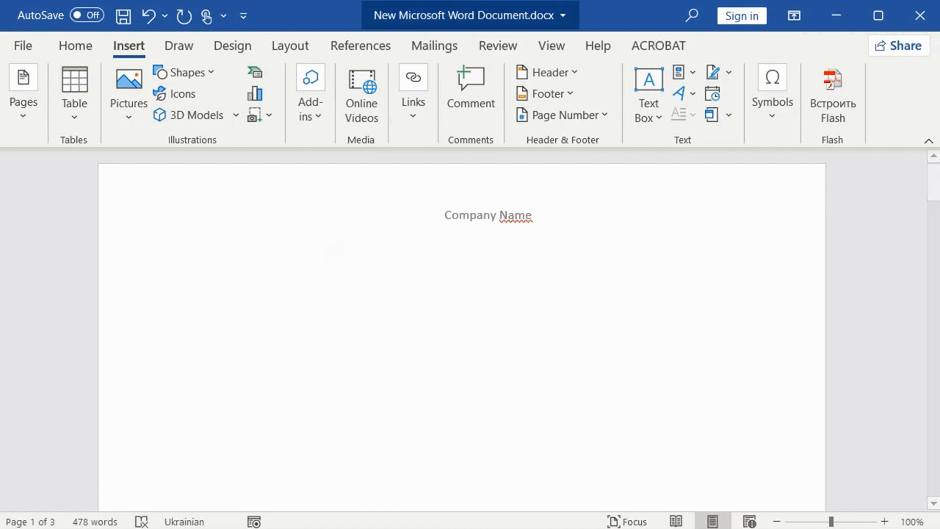
click(771, 2)
click(378, 44)
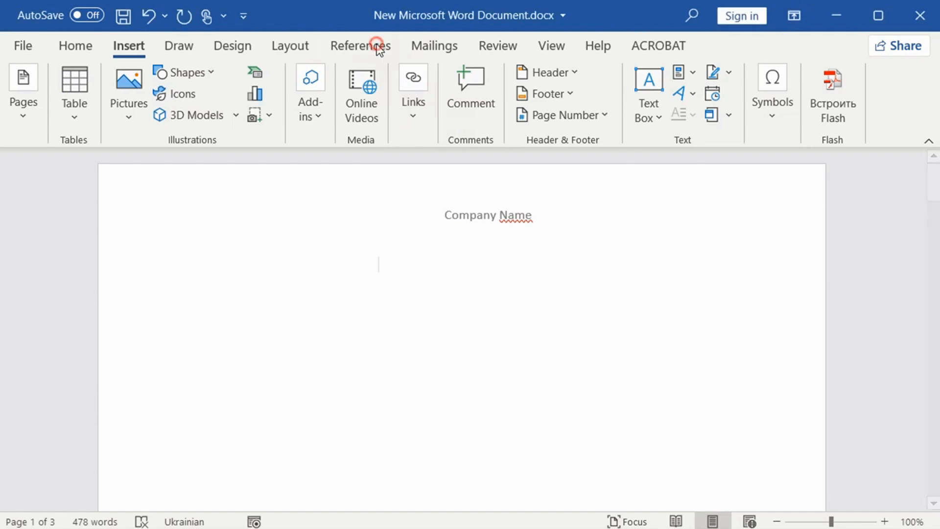
click(46, 117)
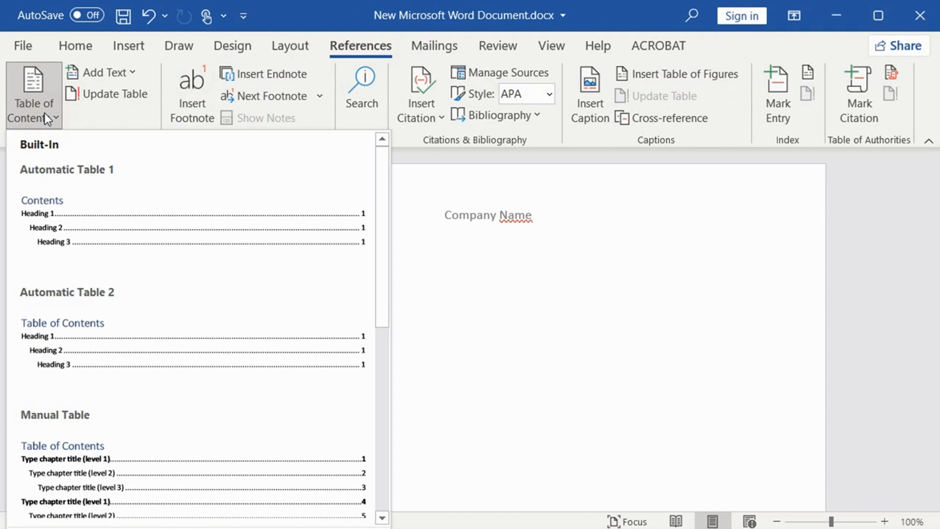
click(58, 240)
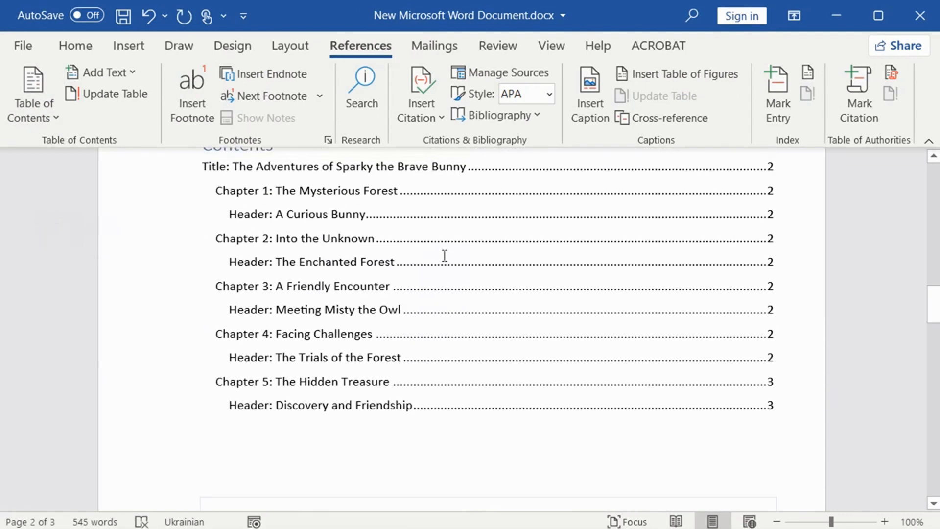
scroll(445, 256, up, 1)
scroll(445, 255, down, 2)
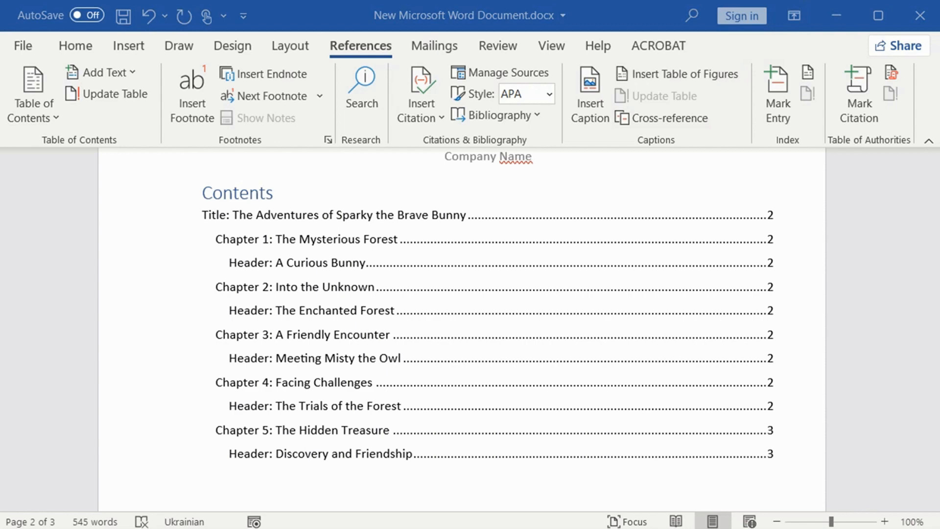
scroll(627, 254, up, 10)
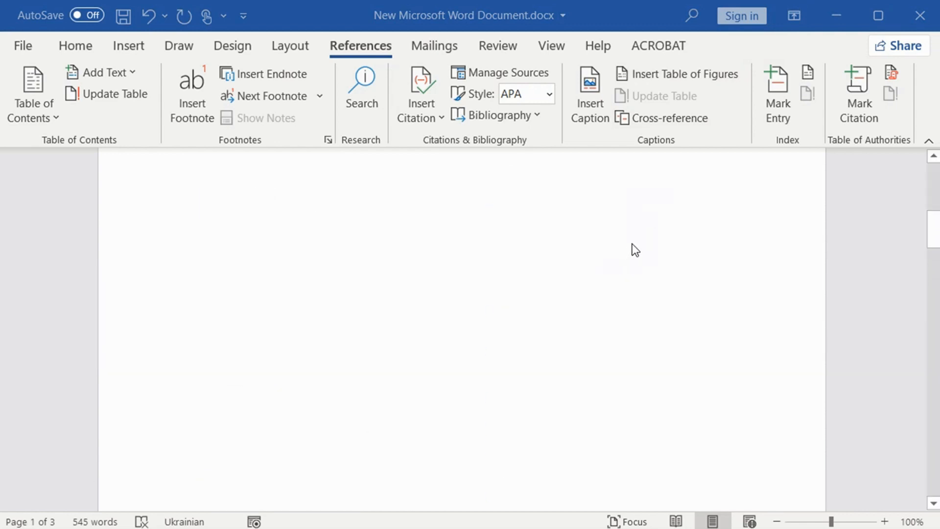
click(474, 254)
key(ctrl+y)
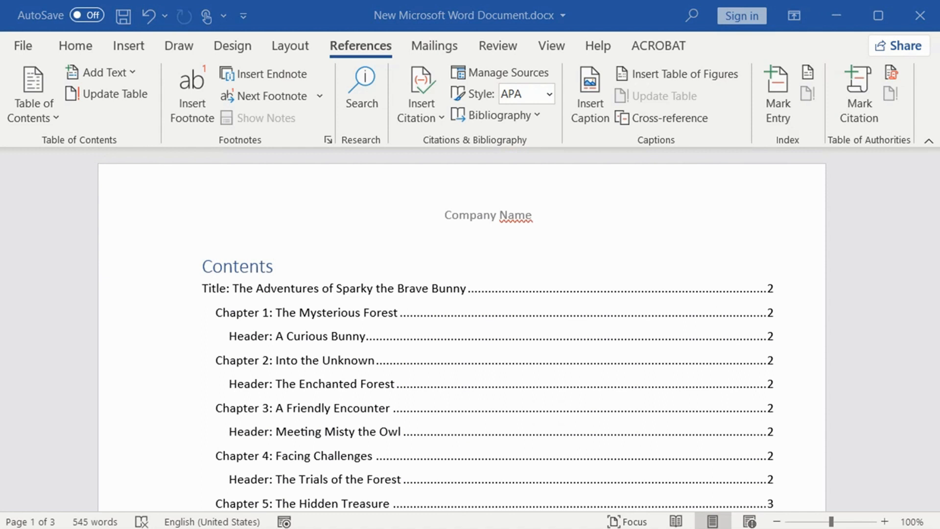
Step: Open the print settings and set the number of copies to 5
click(28, 48)
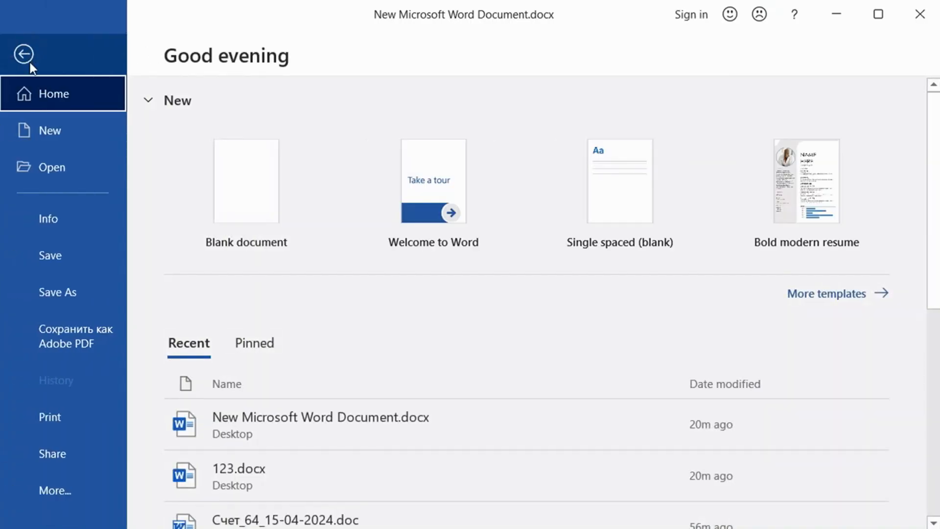
click(51, 419)
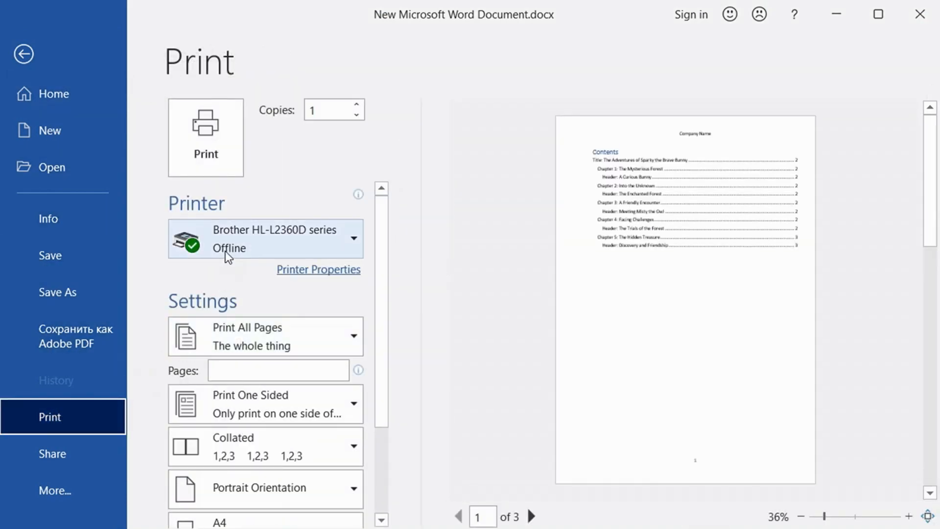
mouse_move(225, 245)
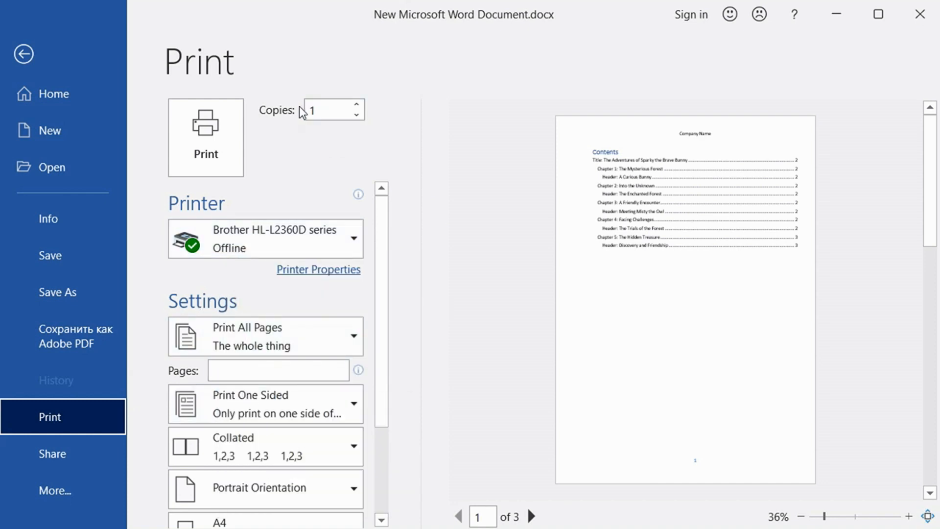
click(357, 105)
click(357, 106)
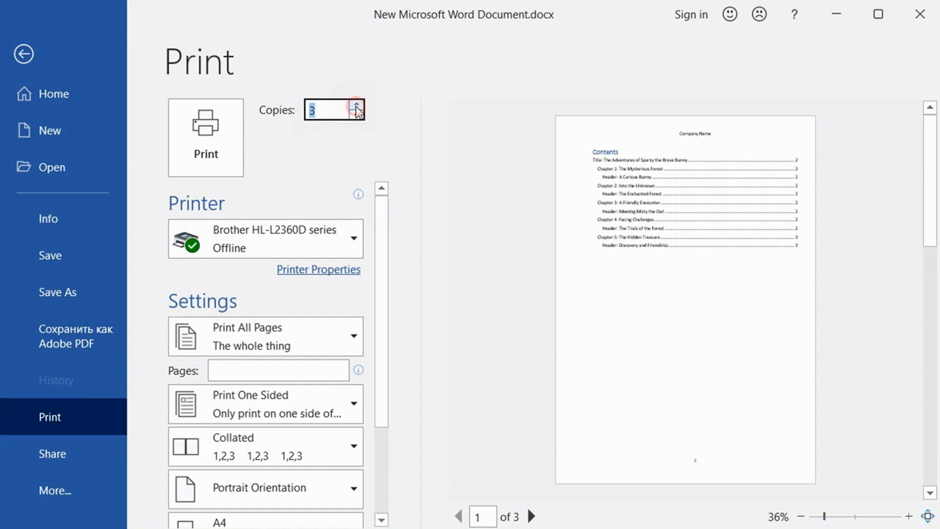
click(357, 106)
click(358, 106)
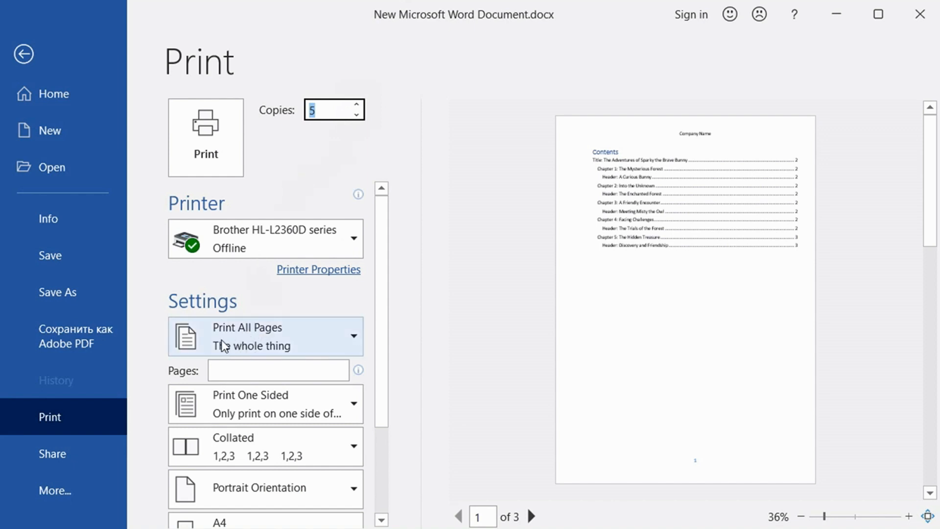
Step: Look at the page range options for printing without choosing one, and return to the document
click(278, 336)
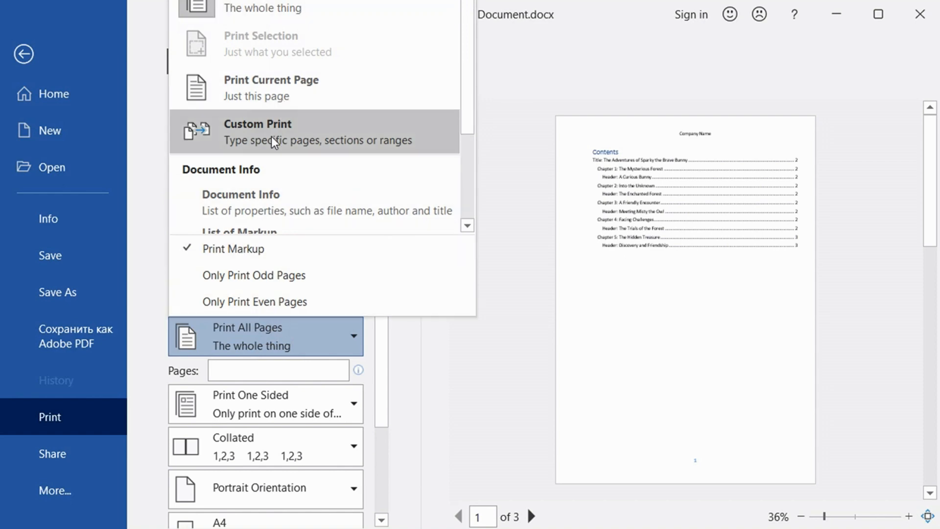
click(608, 303)
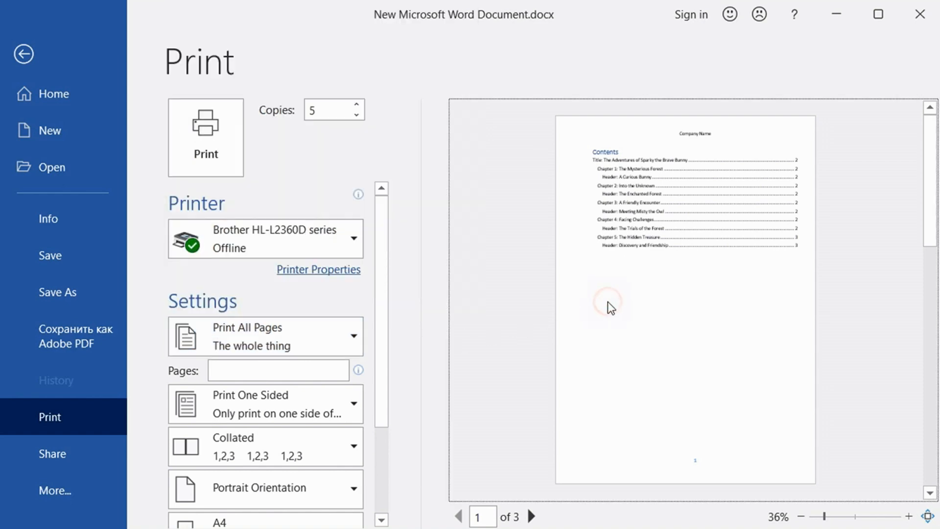
key(Escape)
Step: Select the body paragraph of Chapter 1, set the print range to Print Selection, and return to the document without printing
scroll(531, 294, down, 8)
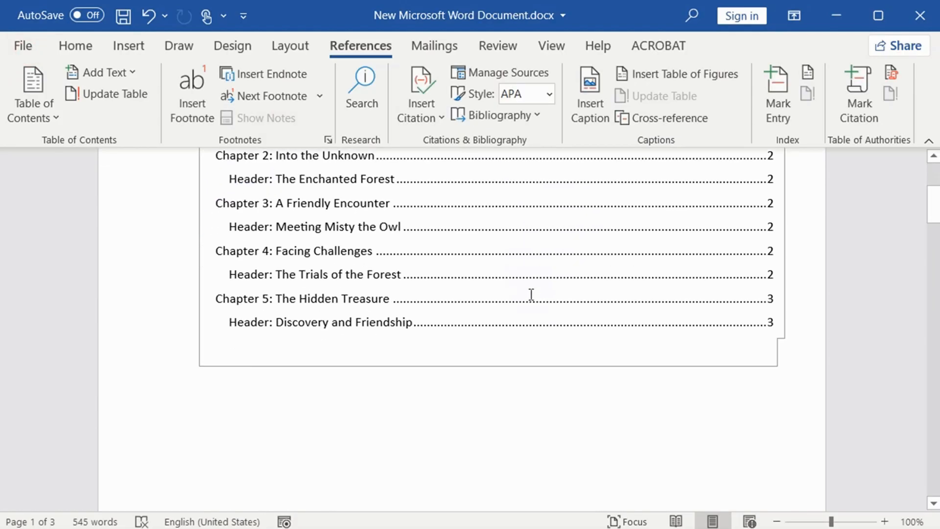
scroll(538, 319, down, 10)
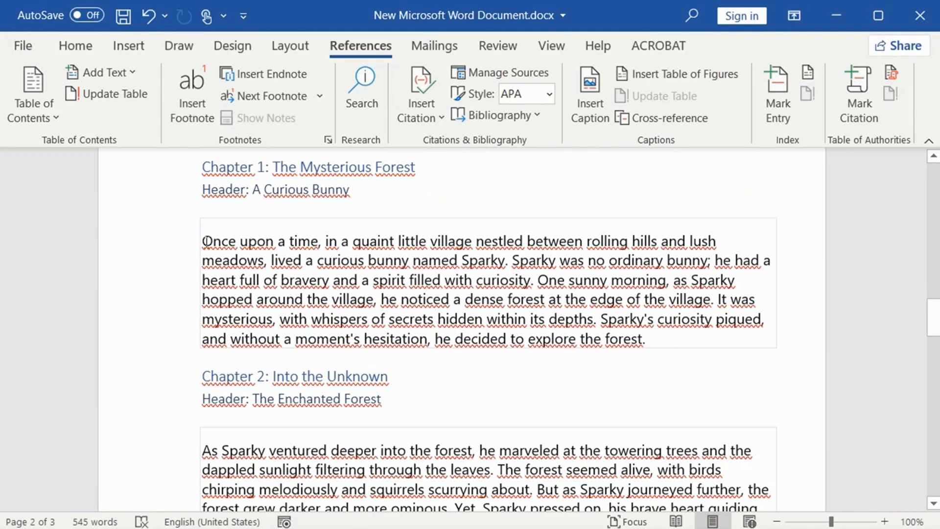
drag(204, 239, 686, 337)
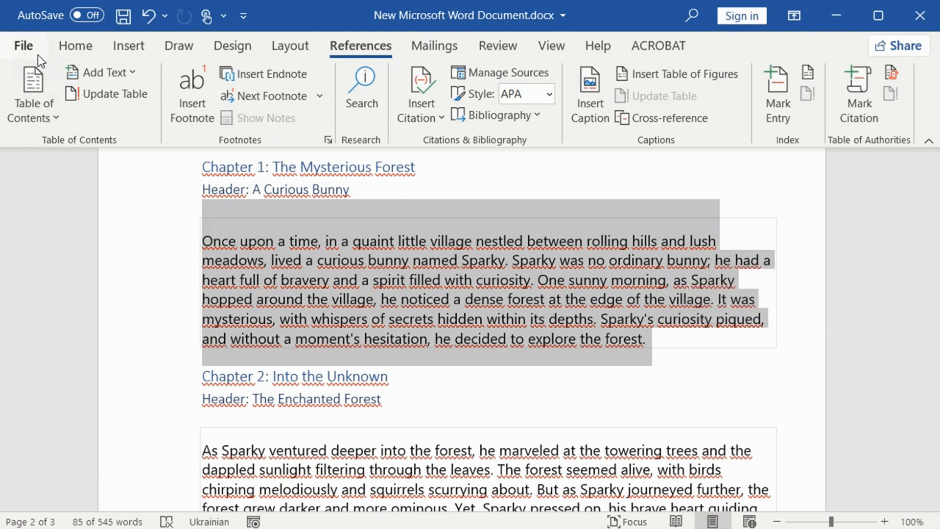
click(27, 46)
click(67, 414)
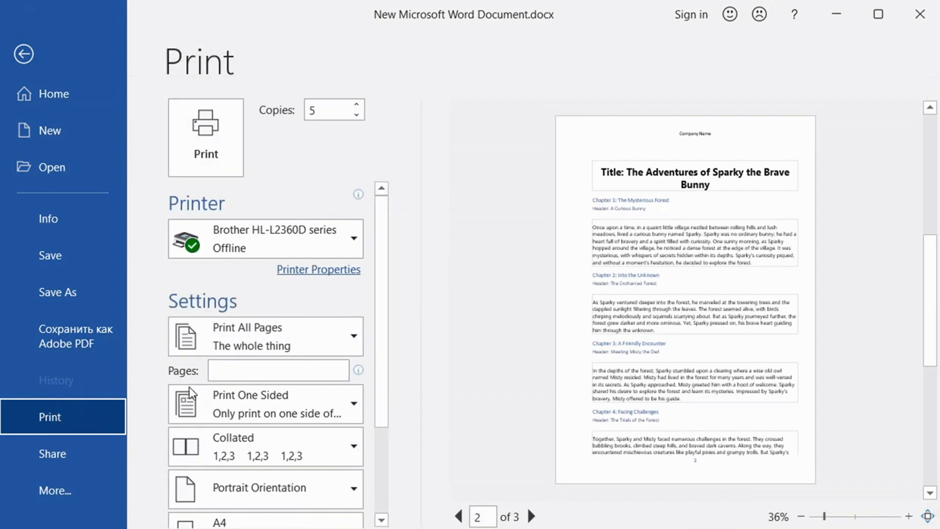
click(249, 333)
click(254, 340)
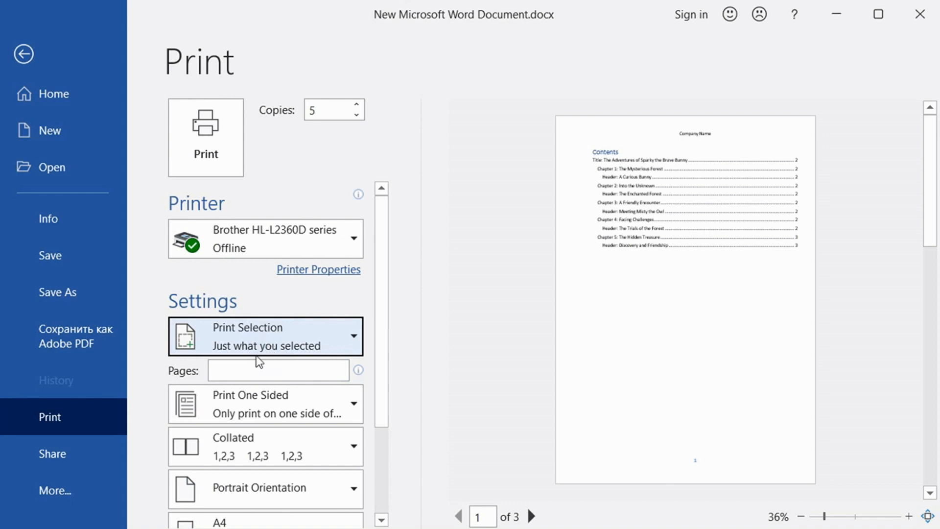
click(240, 372)
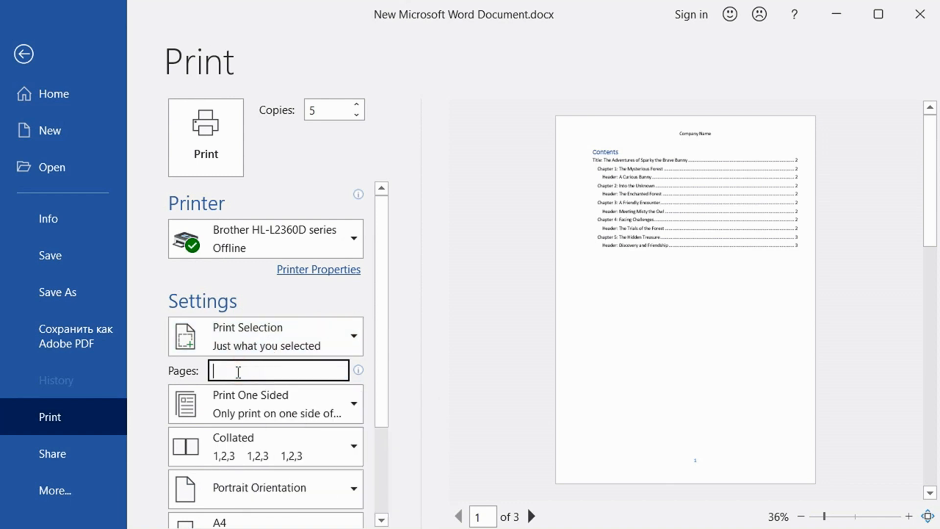
click(23, 53)
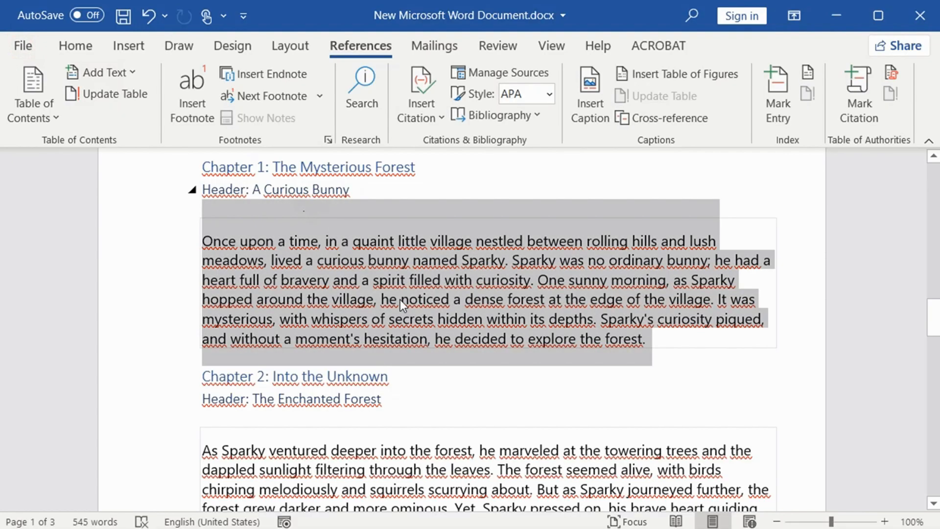
Step: Clear the paragraph selection and look through the document between the contents page and the end of the story
click(562, 319)
scroll(647, 317, up, 10)
scroll(647, 318, up, 2)
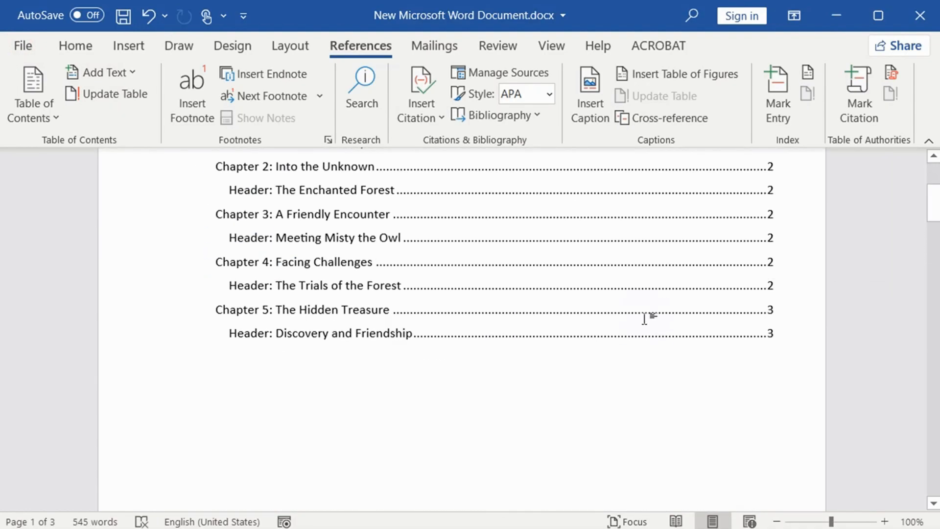
scroll(648, 317, down, 15)
scroll(647, 373, down, 10)
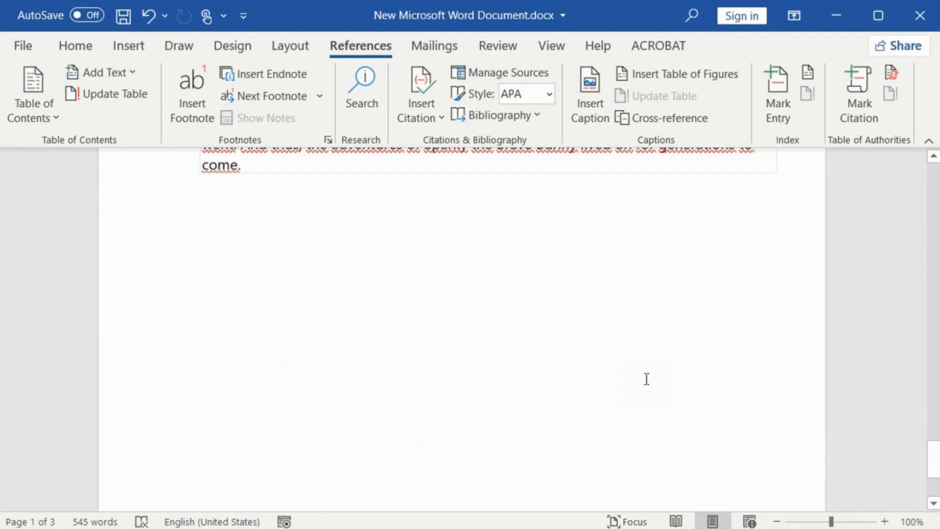
scroll(646, 380, up, 8)
scroll(641, 376, up, 5)
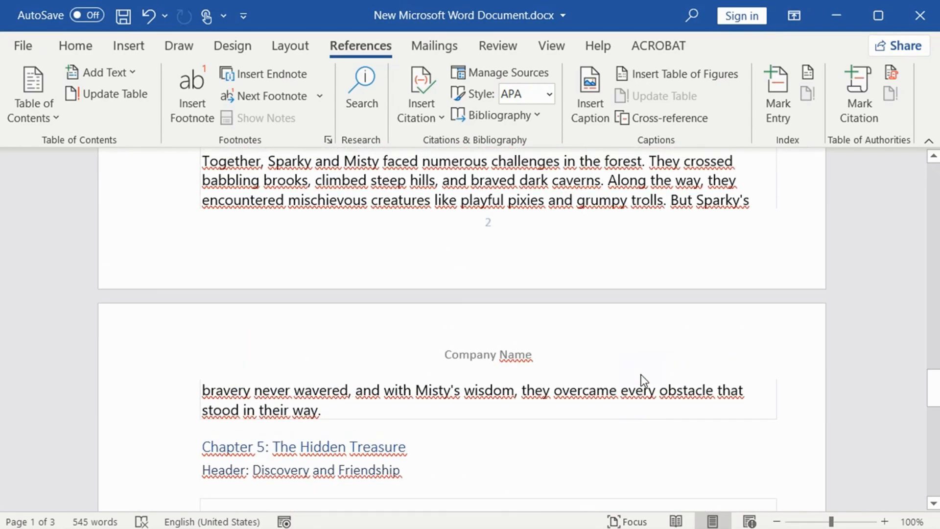
scroll(642, 374, up, 10)
scroll(641, 369, up, 6)
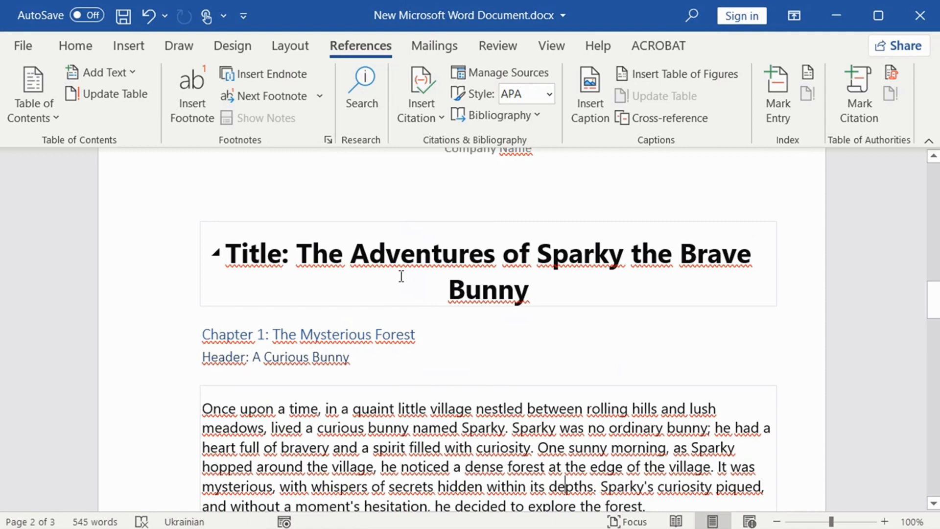
Step: Set the print range to pages 2,3, check the preview and remaining print settings, and return to the document without printing
click(23, 49)
click(71, 413)
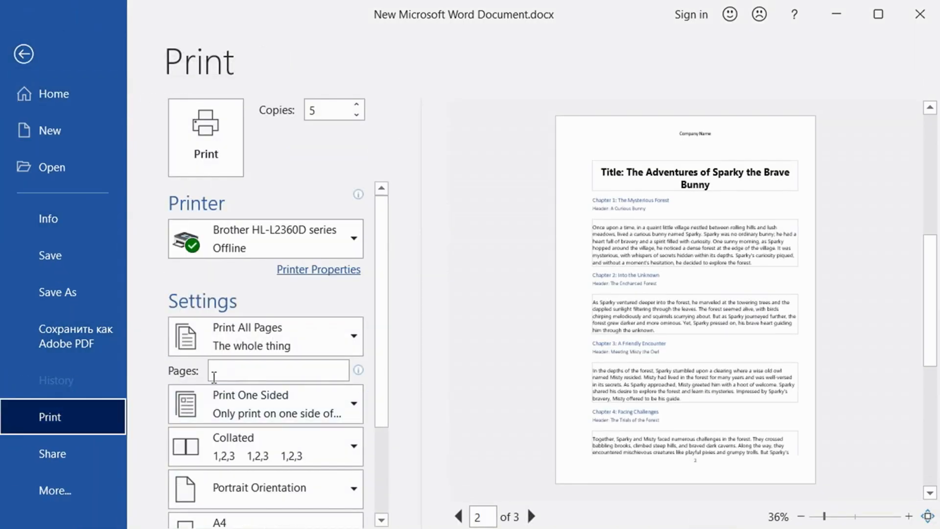
click(215, 375)
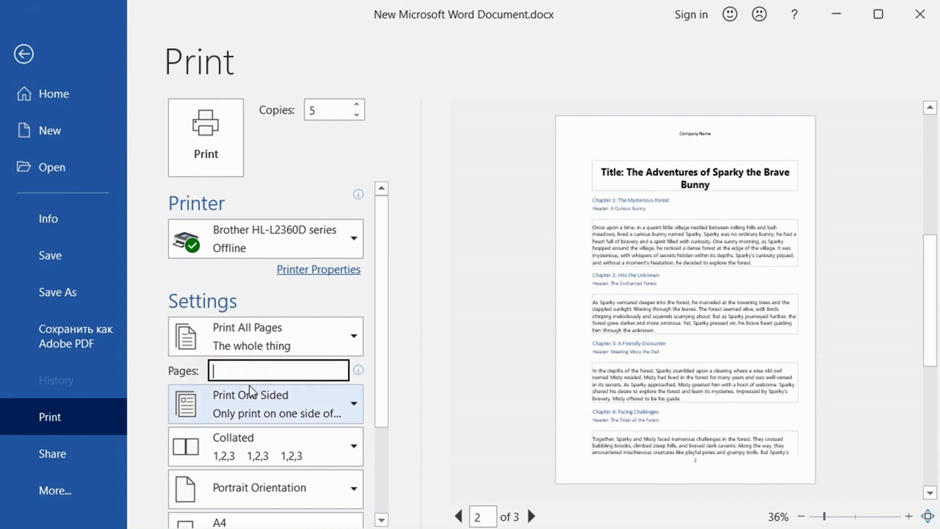
text(2,3)
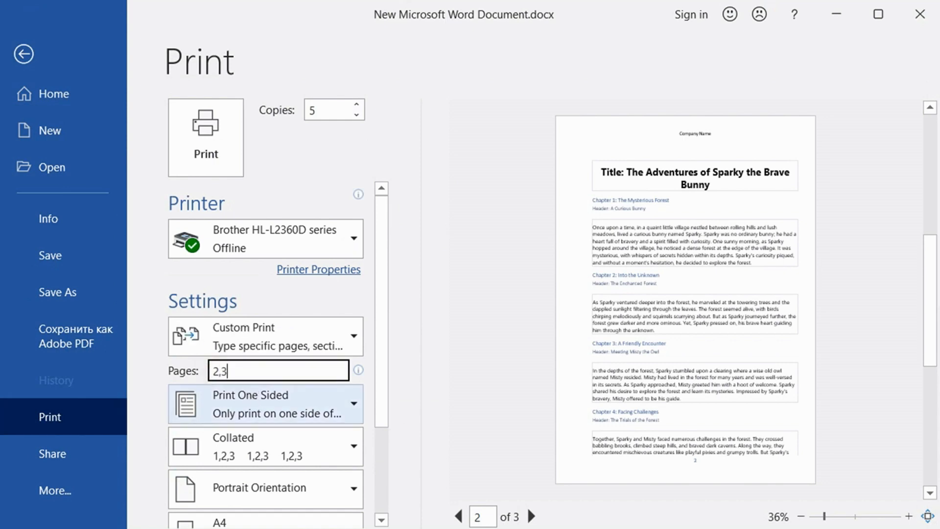
scroll(315, 426, down, 3)
drag(380, 384, 383, 225)
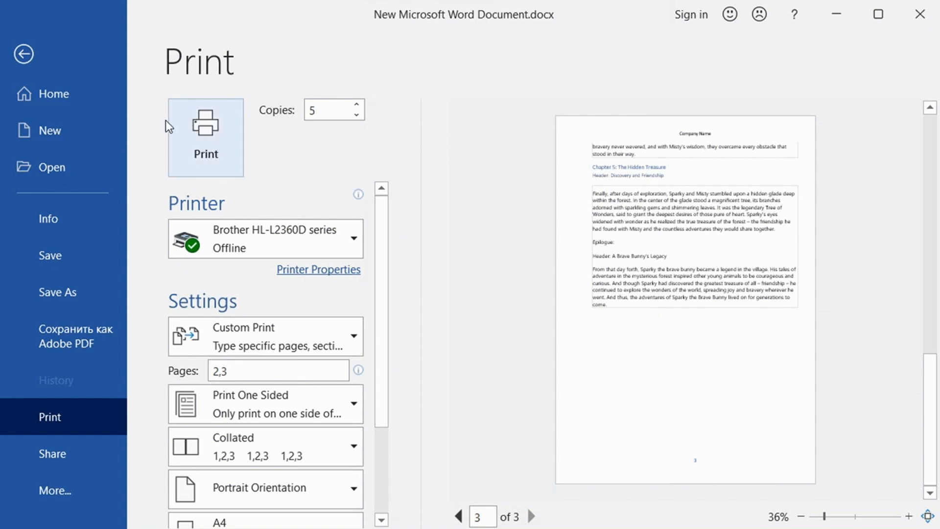
click(28, 50)
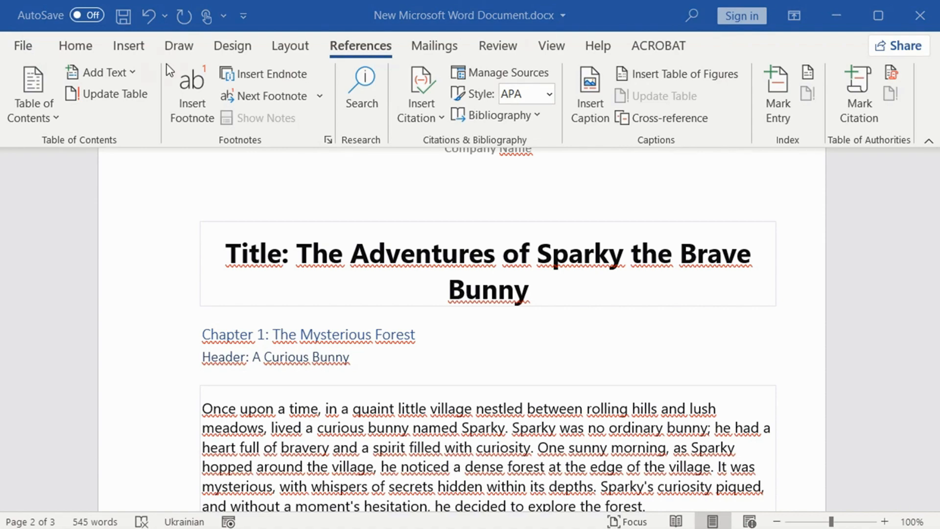
Step: Look through the email sharing options for the document and choose to send it as a PDF
click(21, 48)
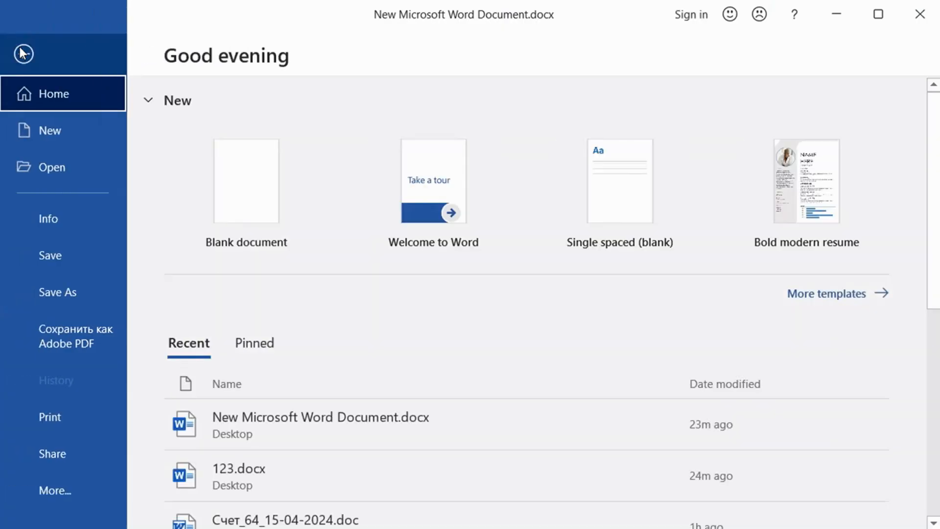
click(54, 450)
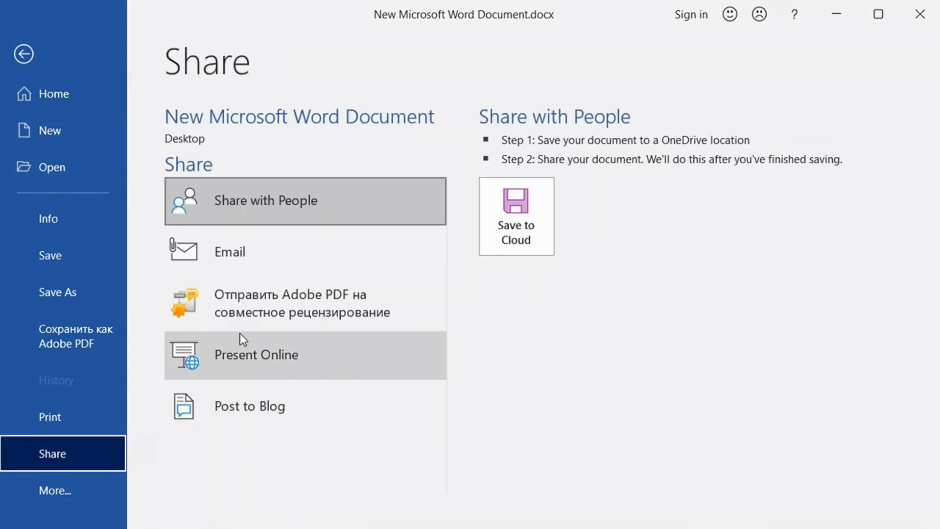
click(256, 250)
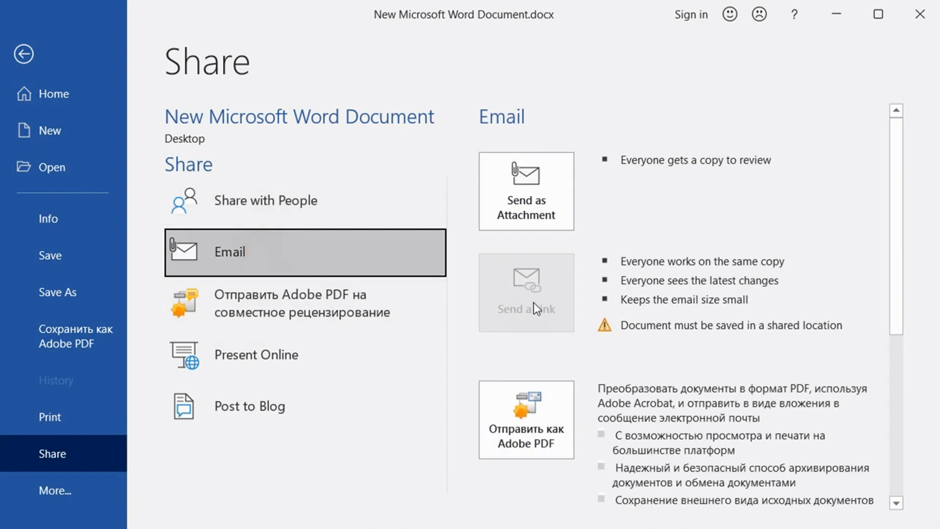
scroll(566, 186, down, 3)
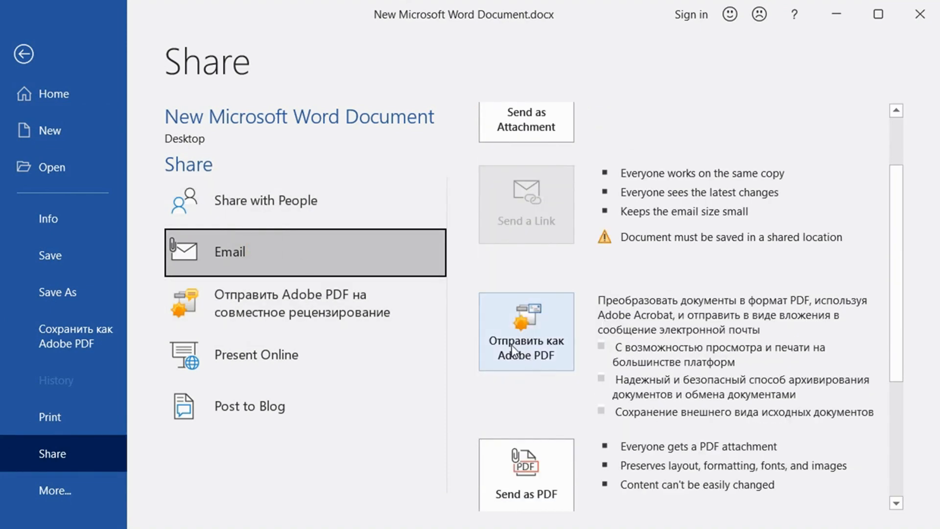
scroll(548, 343, down, 6)
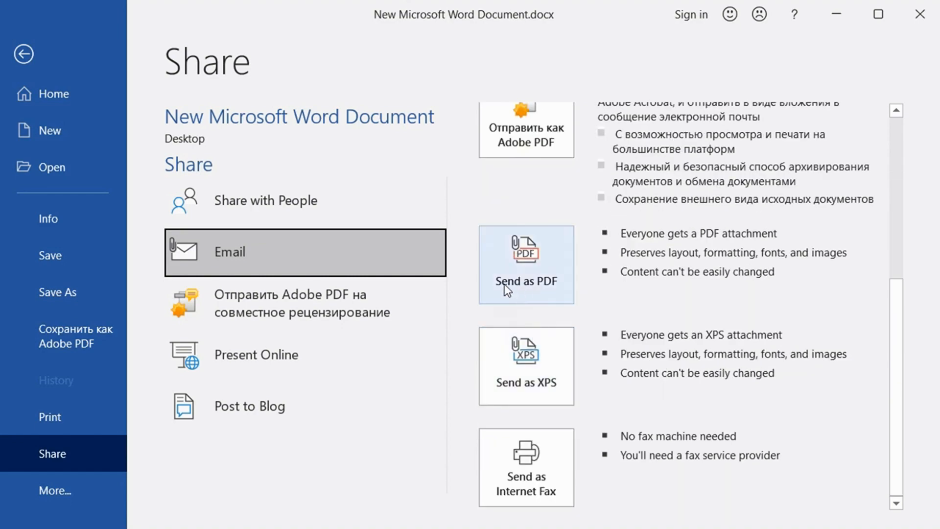
click(504, 286)
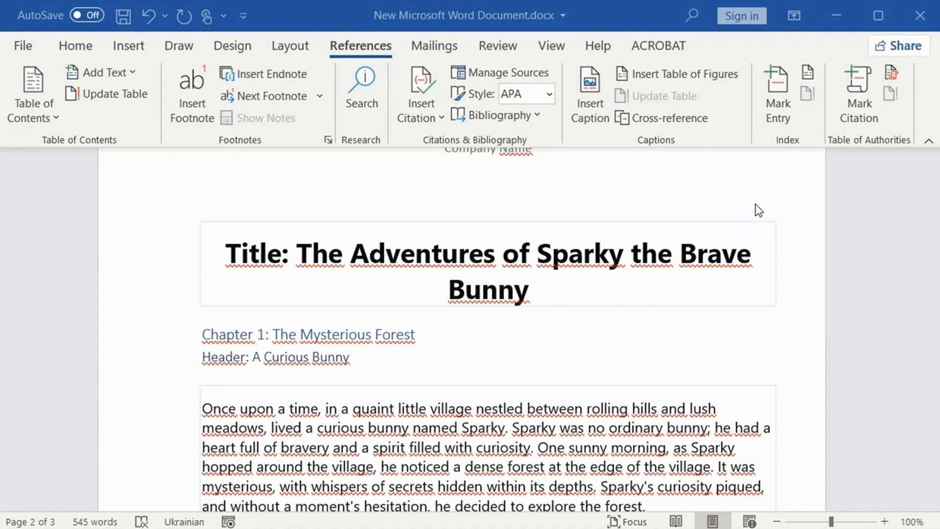
Step: View the available Save As locations and return to the document without saving a copy
click(24, 47)
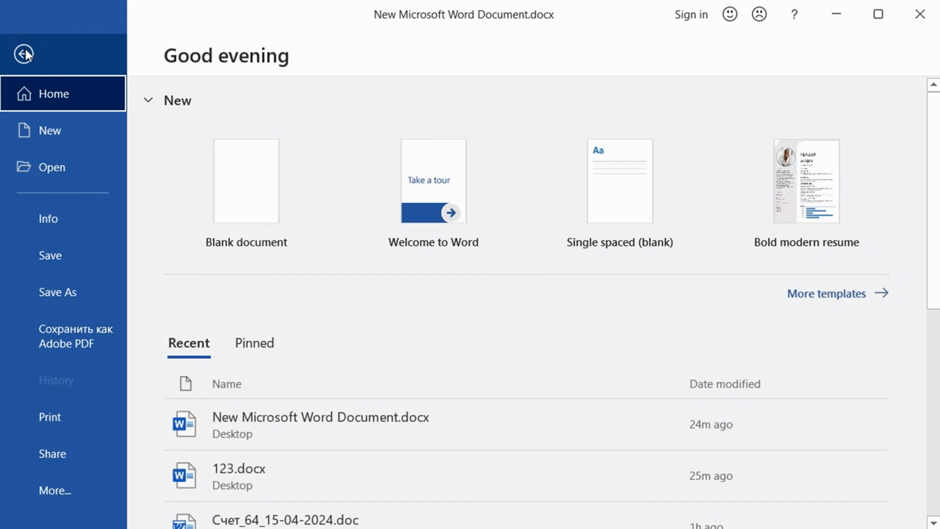
click(59, 292)
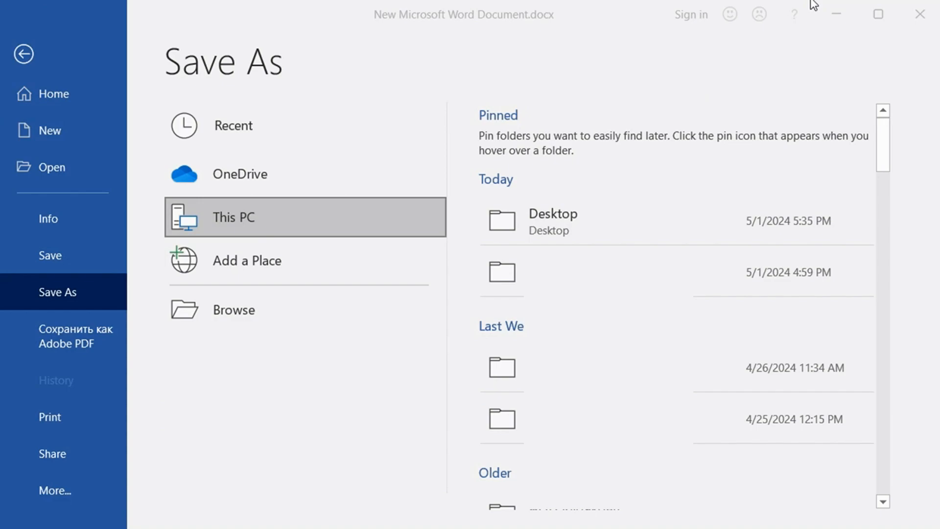
key(Escape)
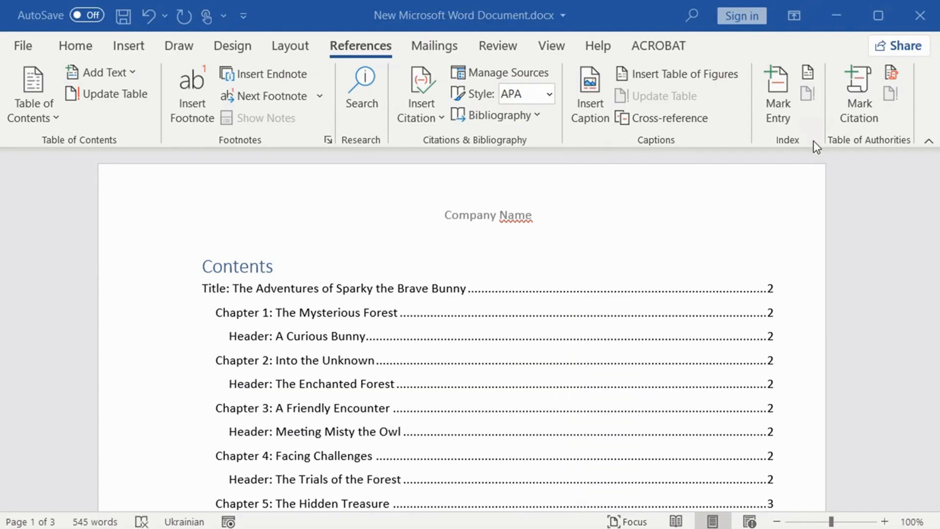